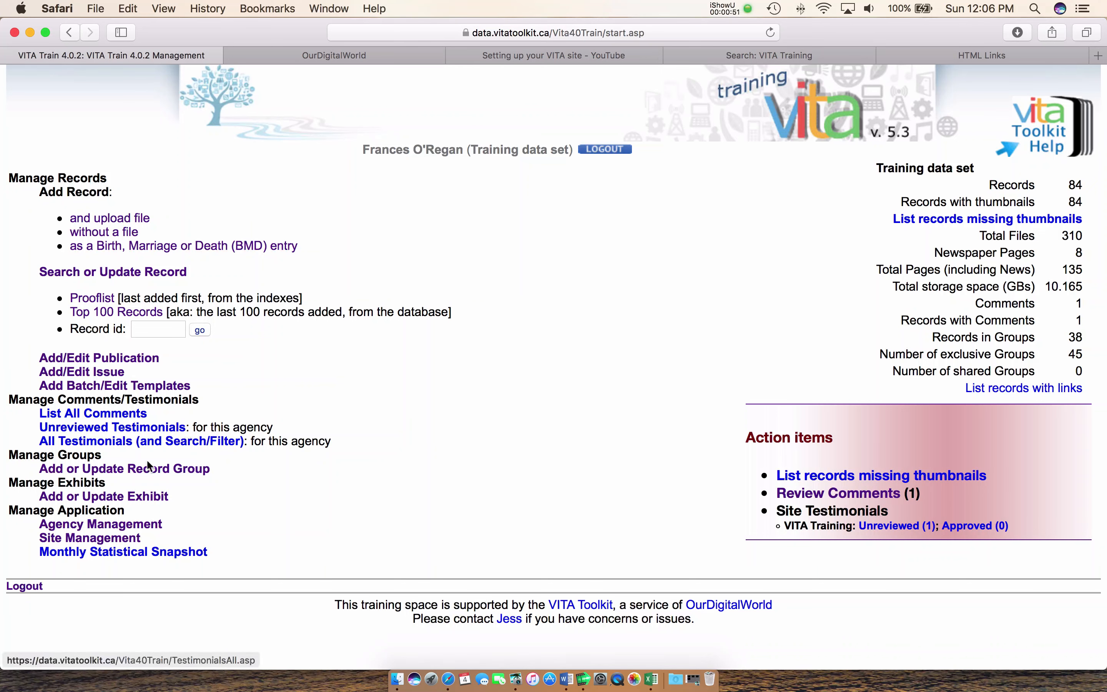
Open the general values of the VITA Training site in site management.
left_click(84, 543)
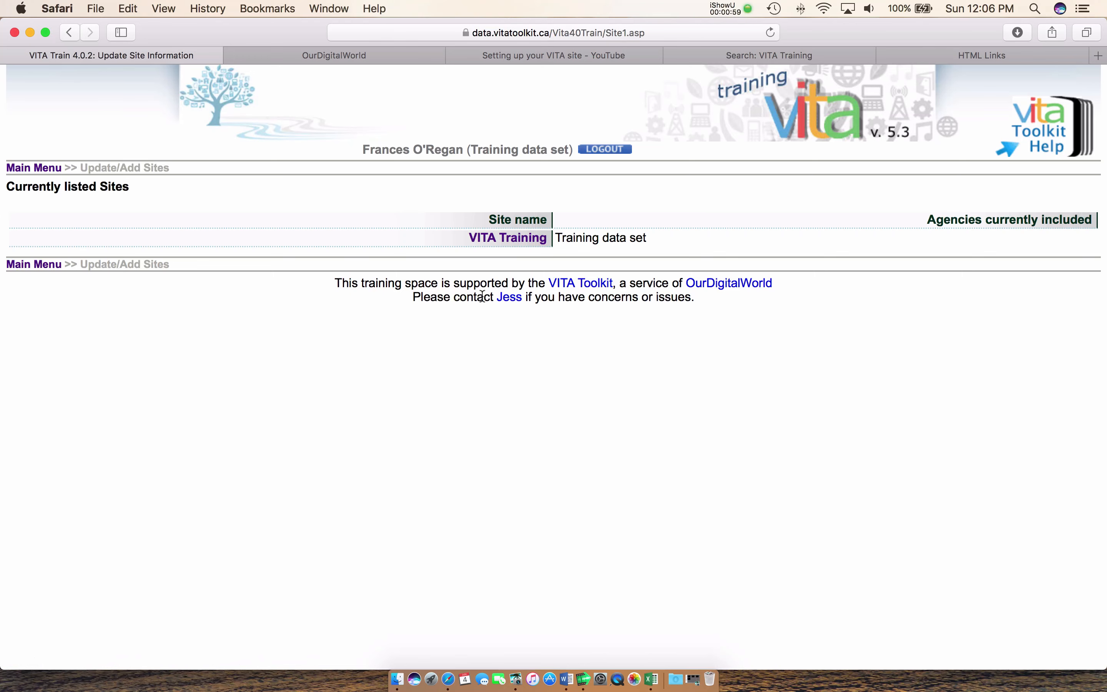
left_click(503, 238)
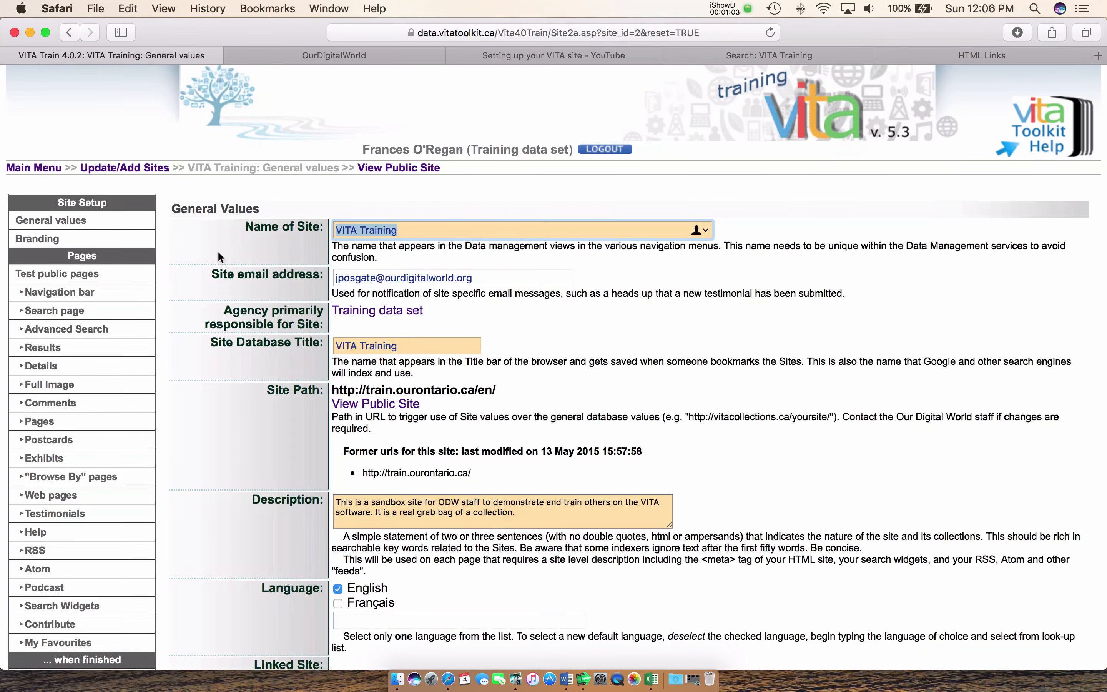
scroll(207, 249, "down", 4)
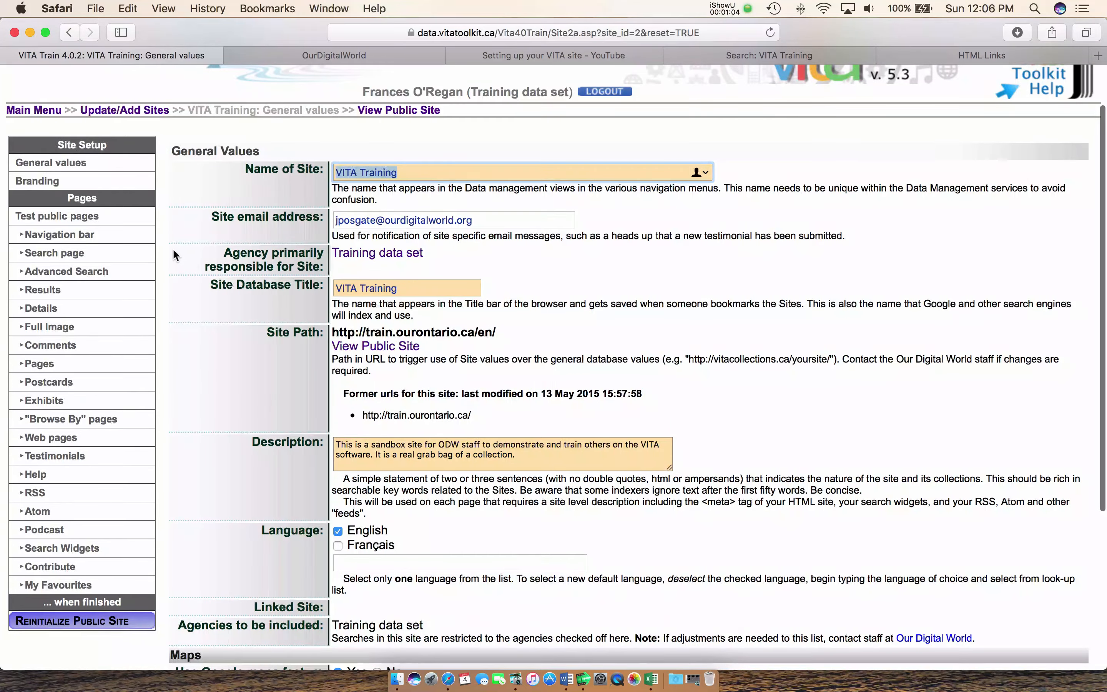
scroll(172, 241, "up", 5)
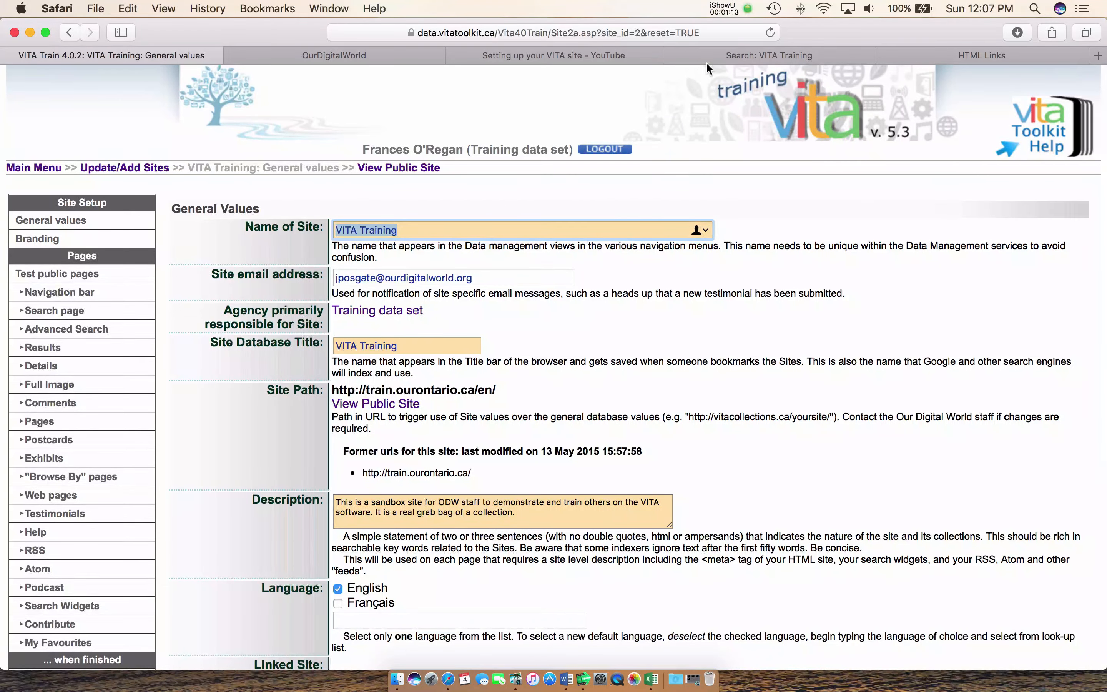
View the Wild Embellishments and BMD search web pages on the public VITA Training site.
left_click(716, 58)
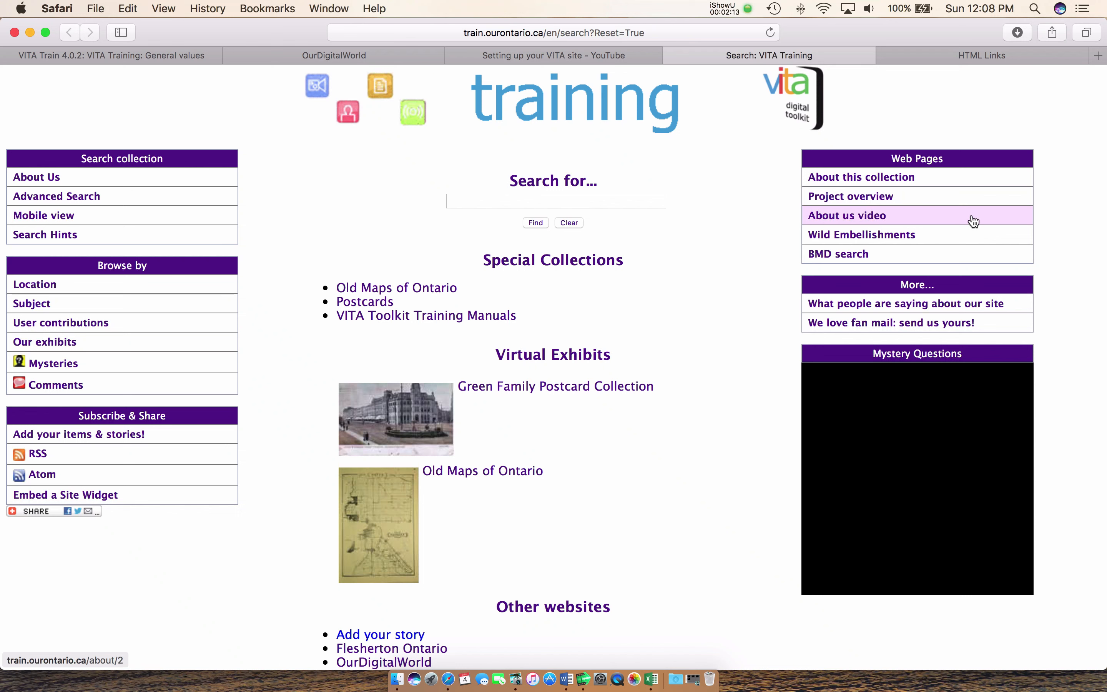
left_click(891, 236)
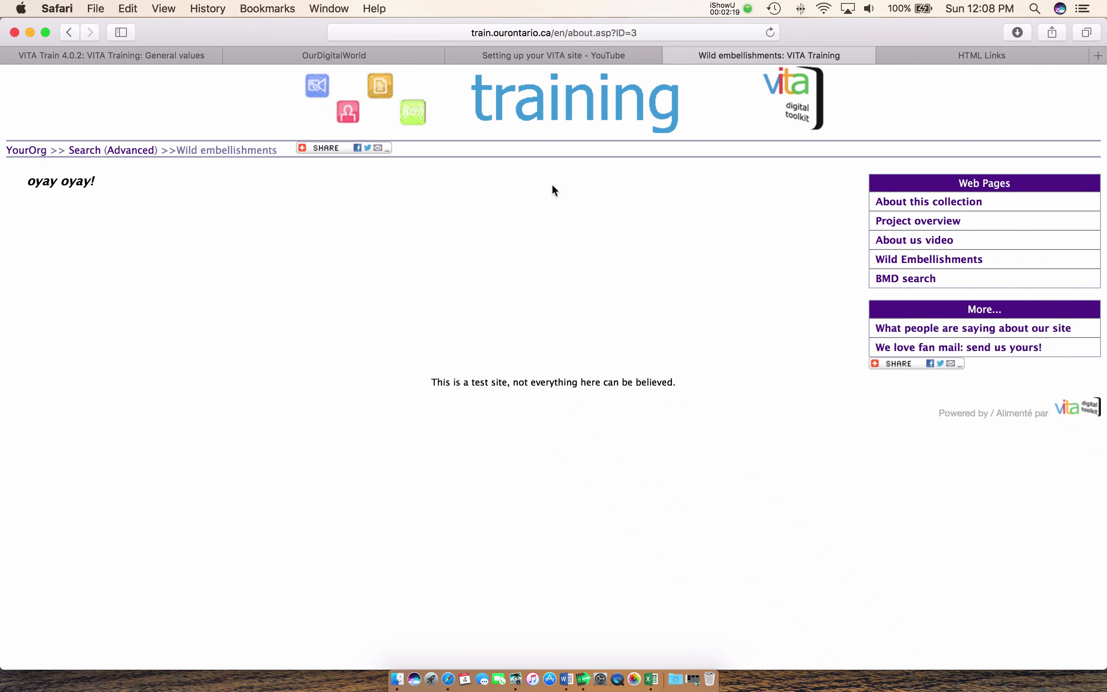
left_click(71, 33)
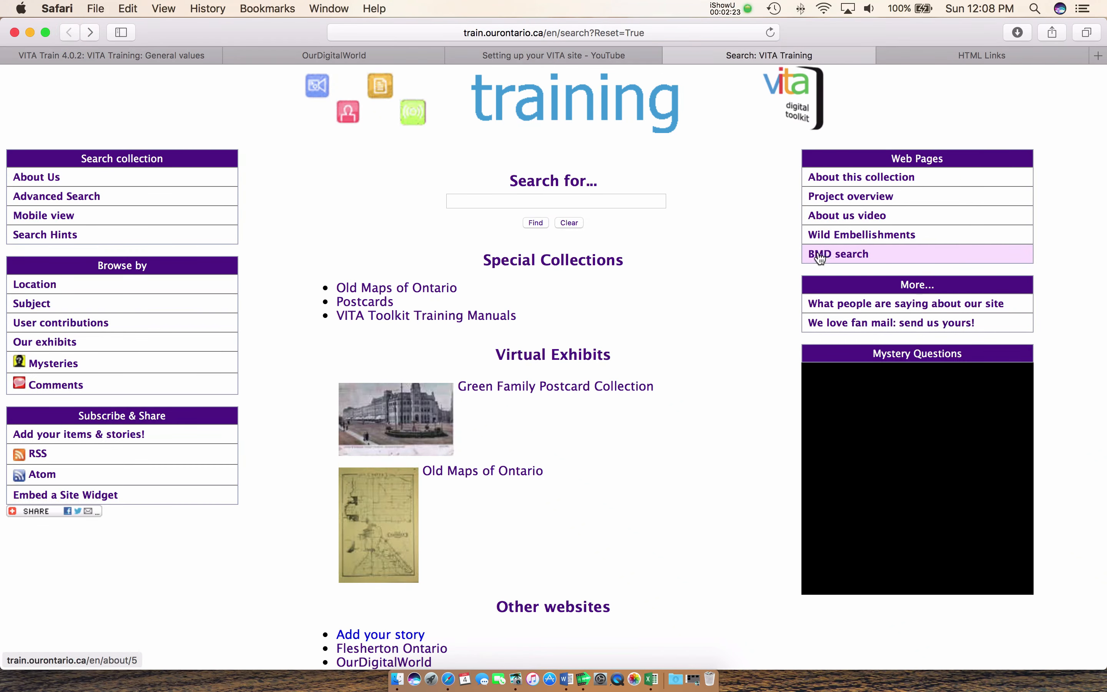
left_click(856, 259)
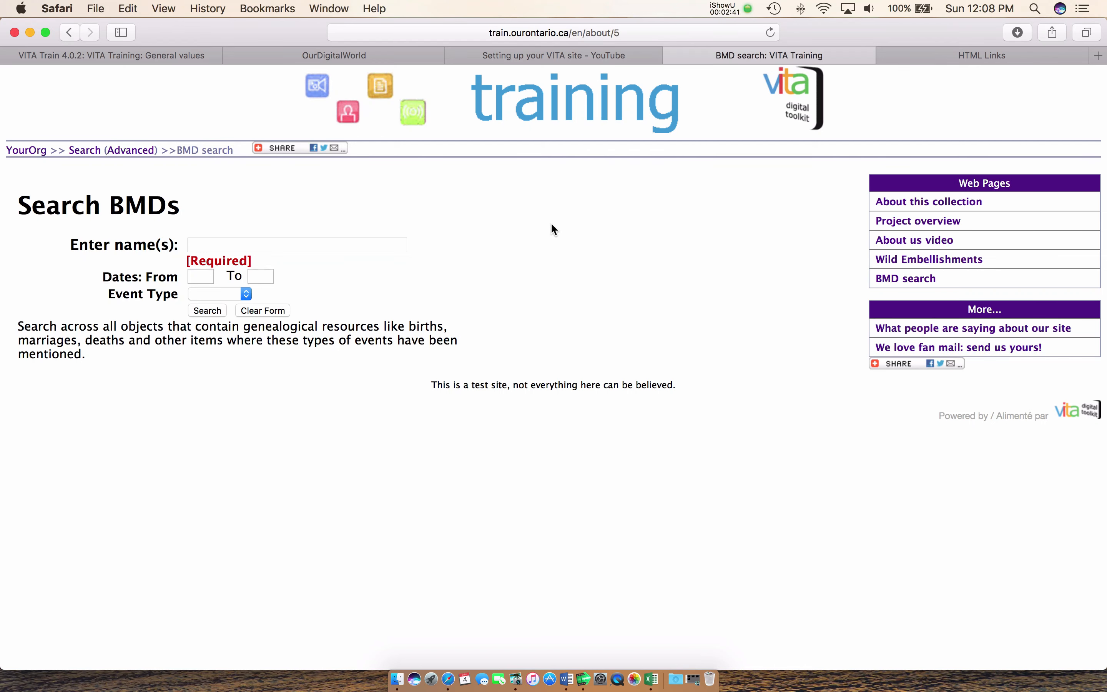
left_click(69, 33)
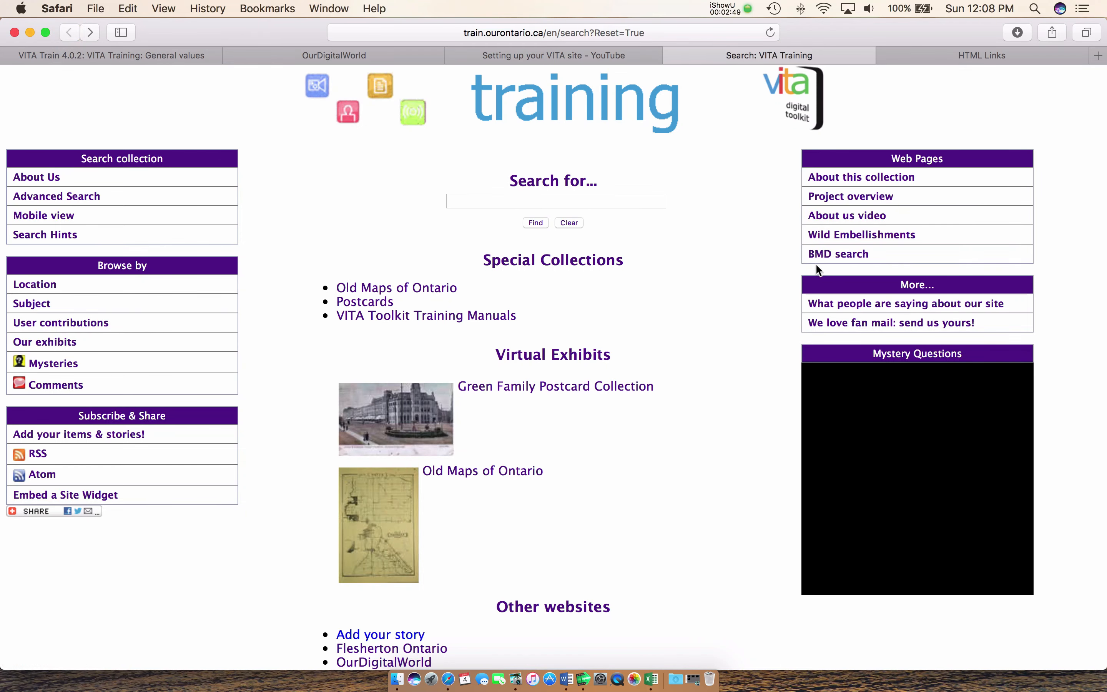
scroll(741, 201, "down", 1)
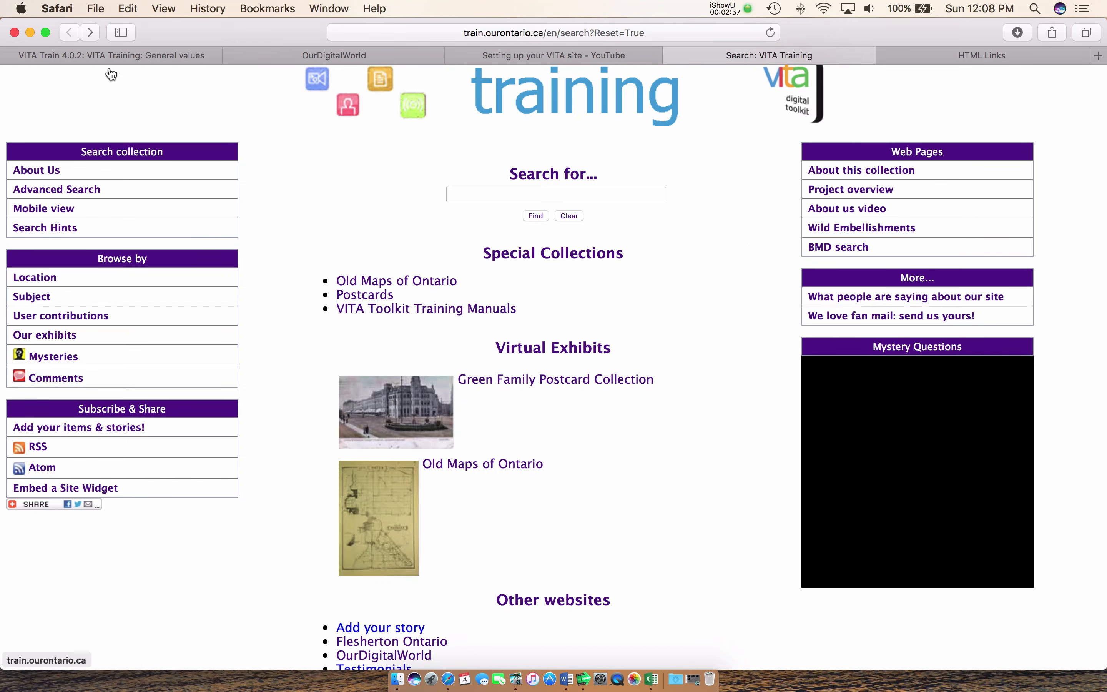
Return to the site's management settings and open its list of web pages.
left_click(64, 57)
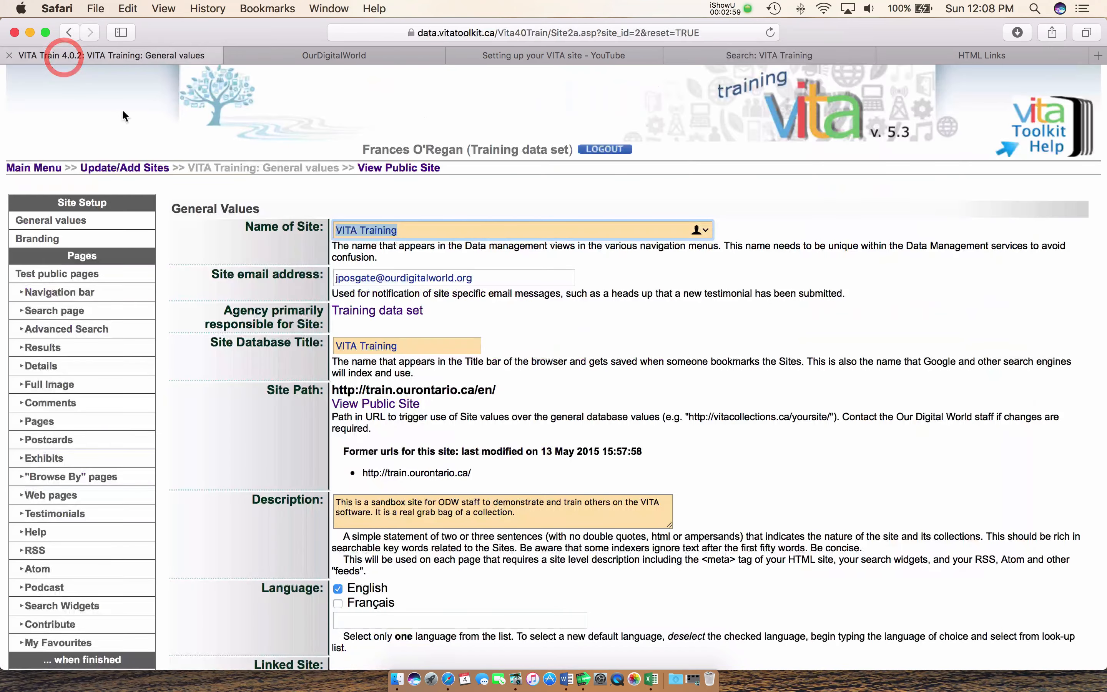
scroll(172, 150, "down", 1)
scroll(154, 213, "down", 1)
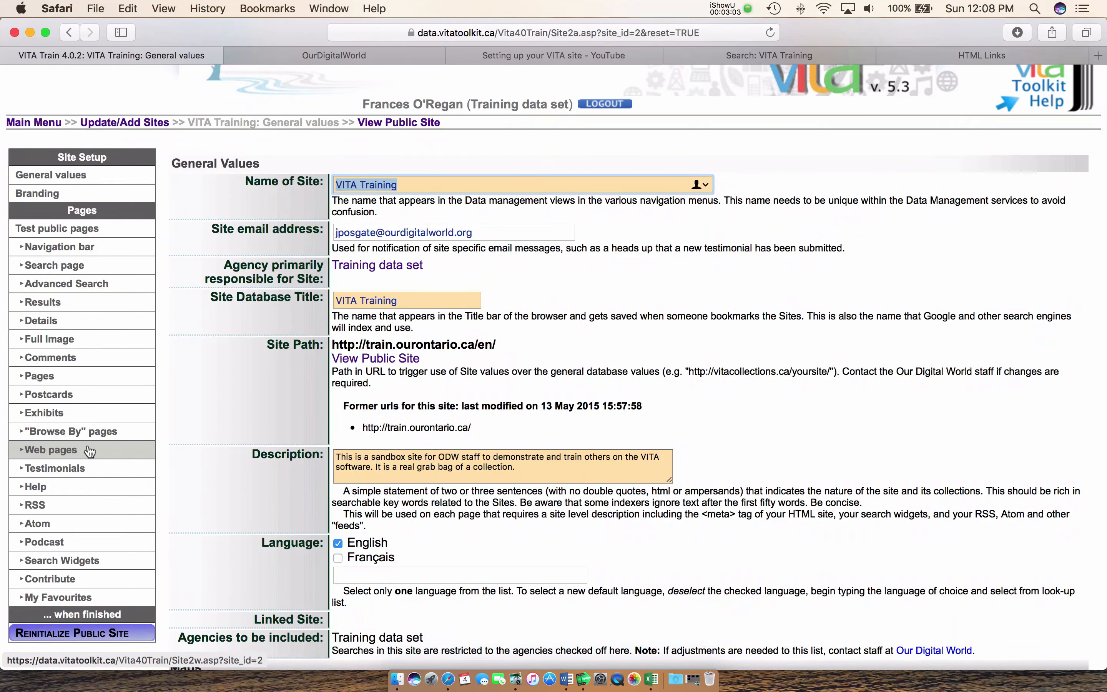
left_click(76, 452)
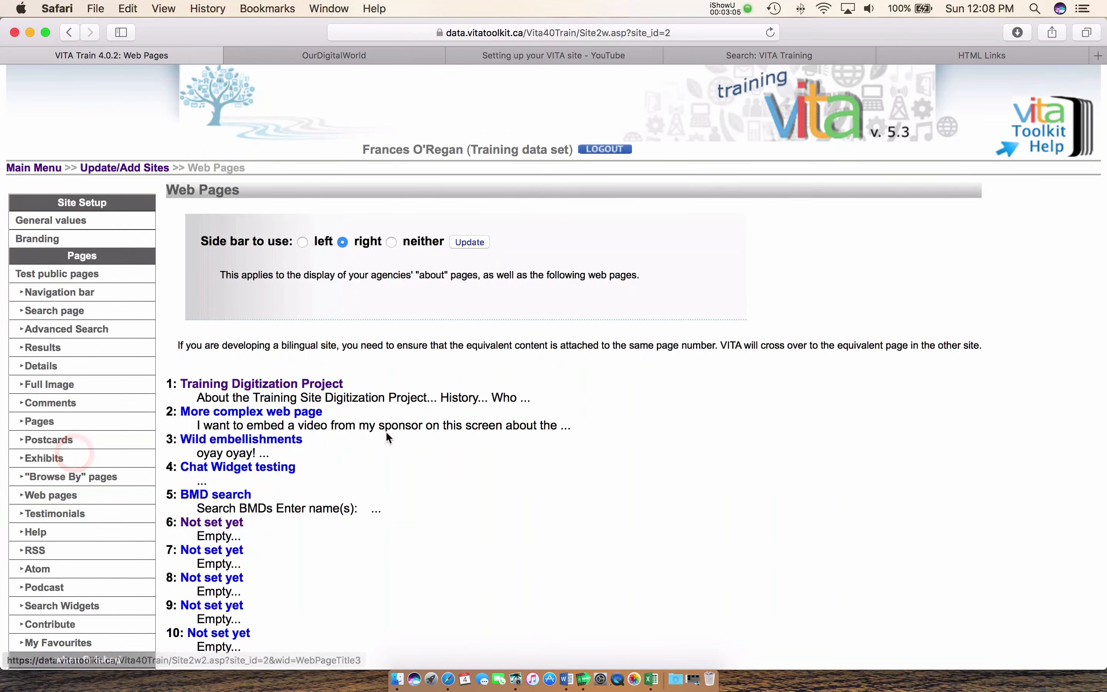
scroll(380, 433, "down", 3)
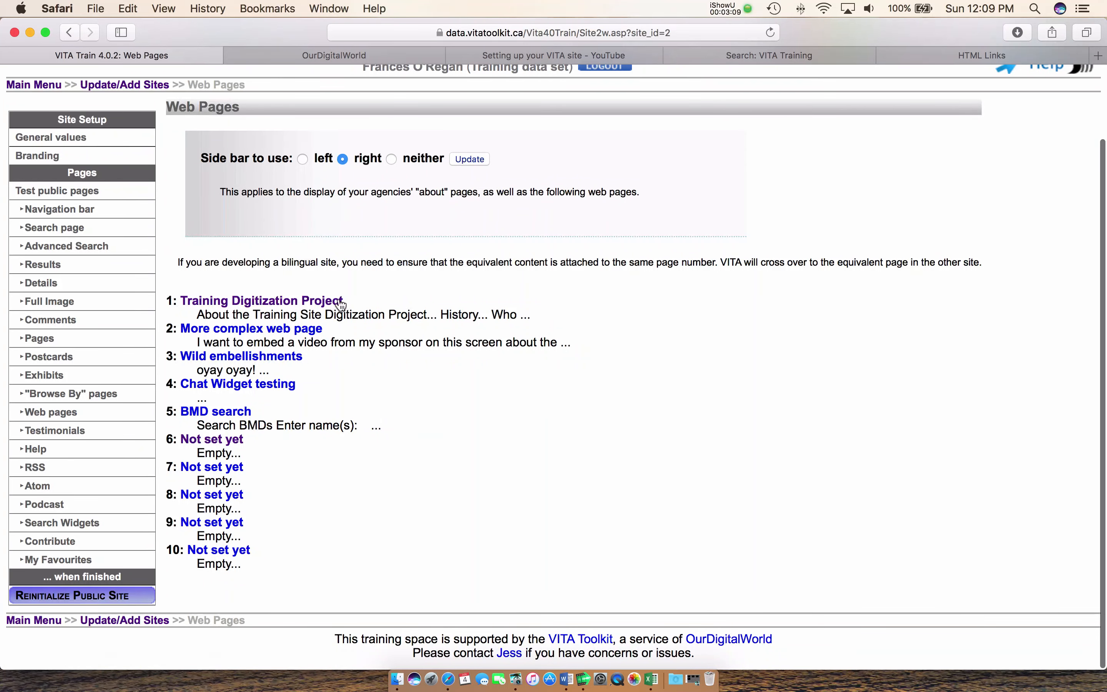
Examine the editor content of web page 1, Training Digitization Project, and return to the web page list.
left_click(322, 300)
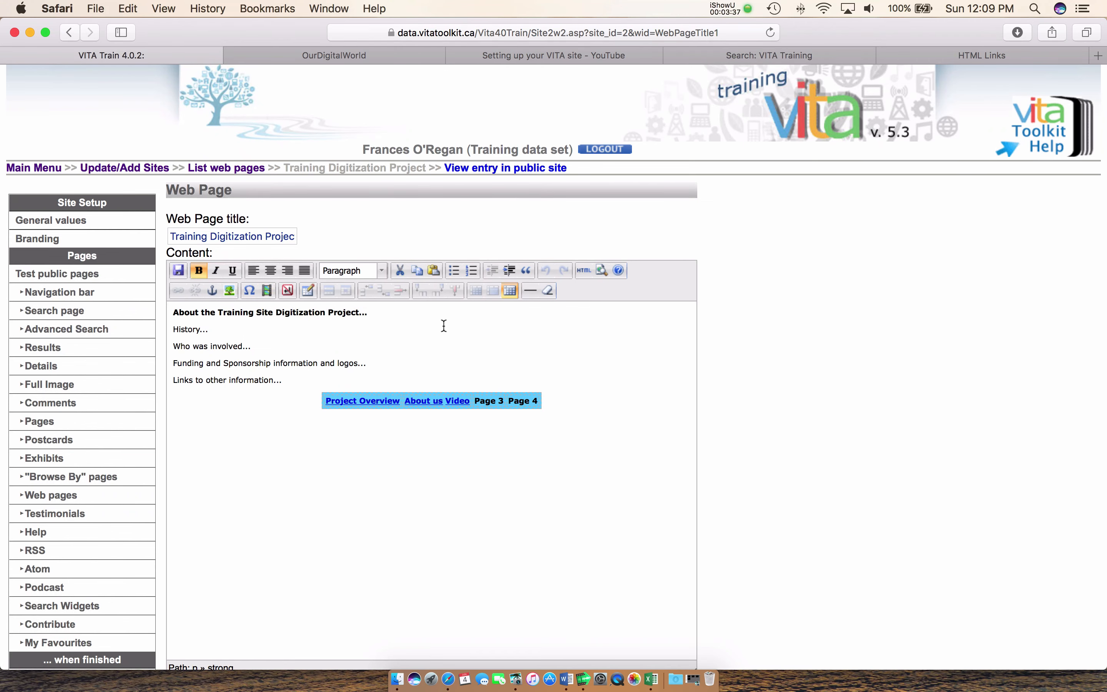
scroll(444, 326, "down", 1)
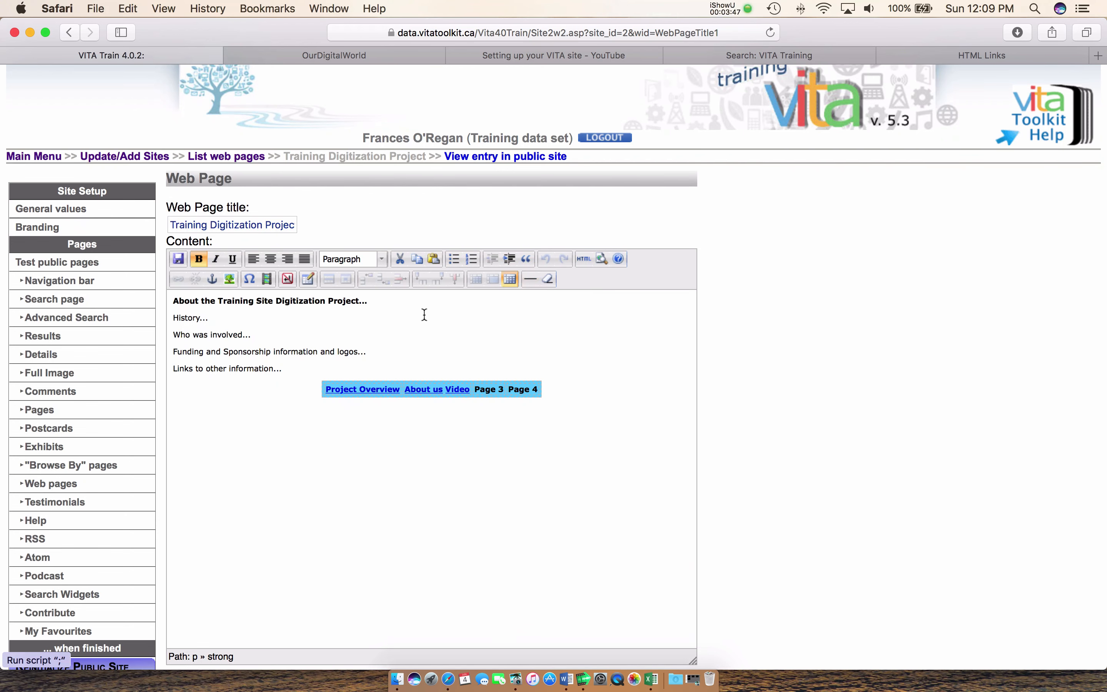
scroll(425, 325, "down", 1)
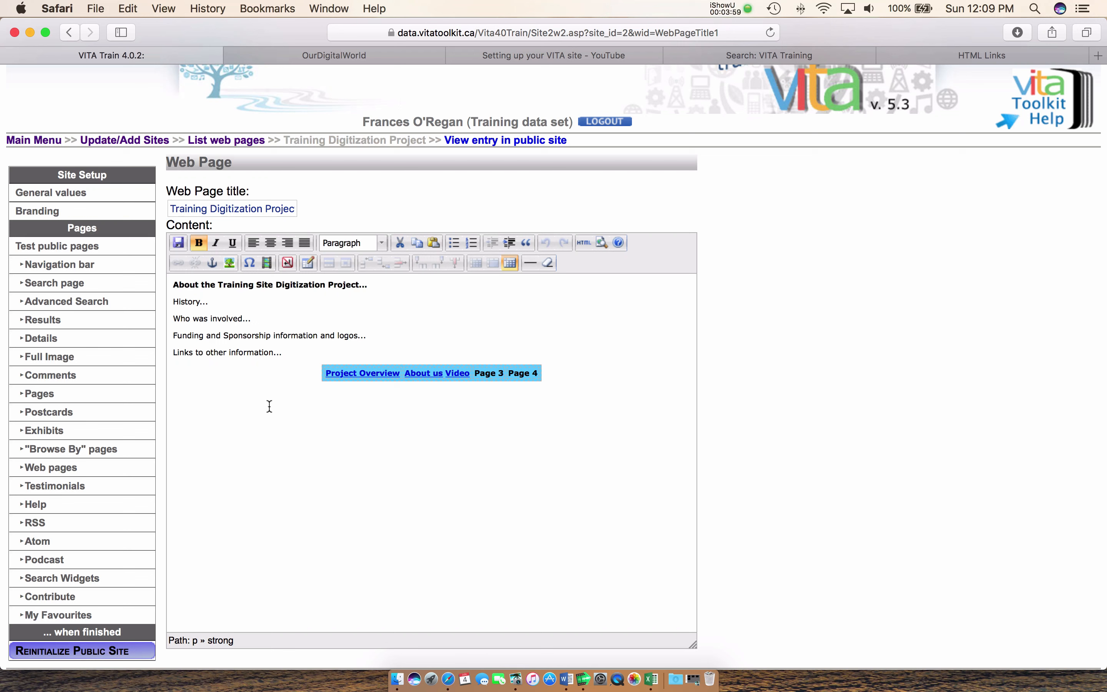
left_click(69, 32)
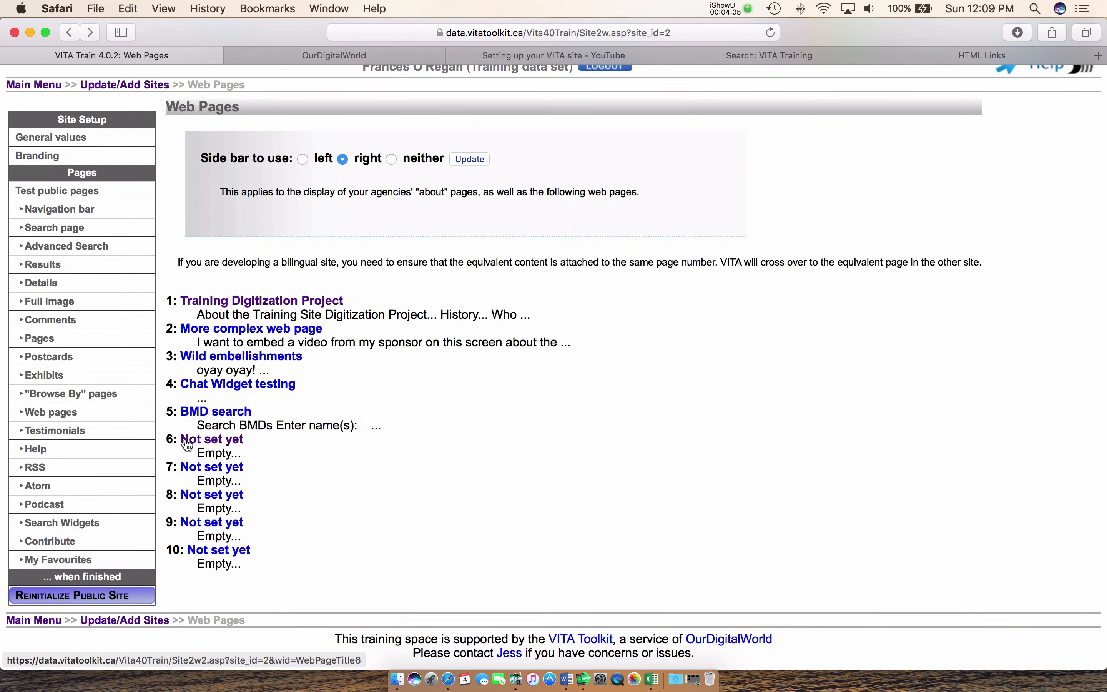
Open the unset web page 6 and title it "This is a web page".
left_click(218, 440)
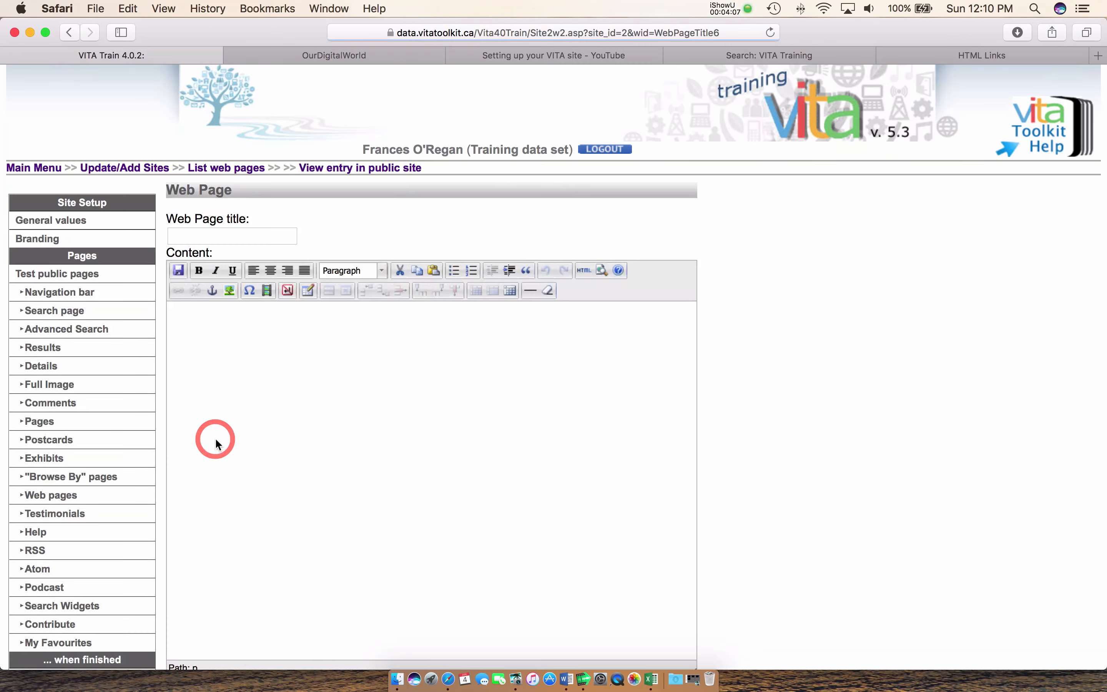
left_click(277, 233)
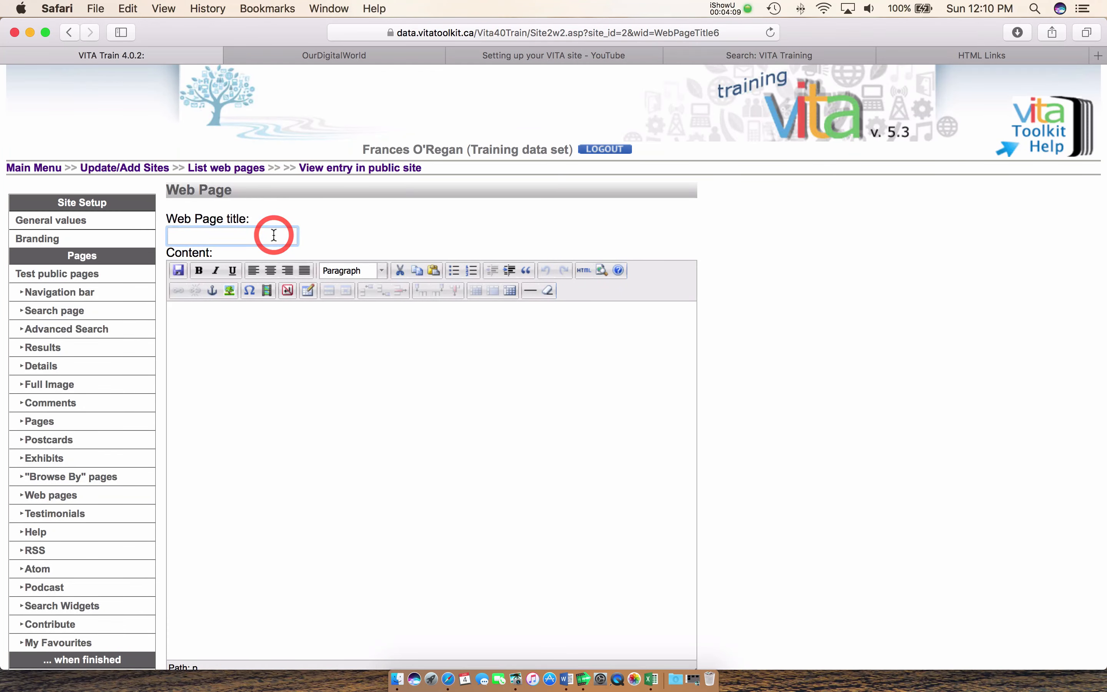
type("This ")
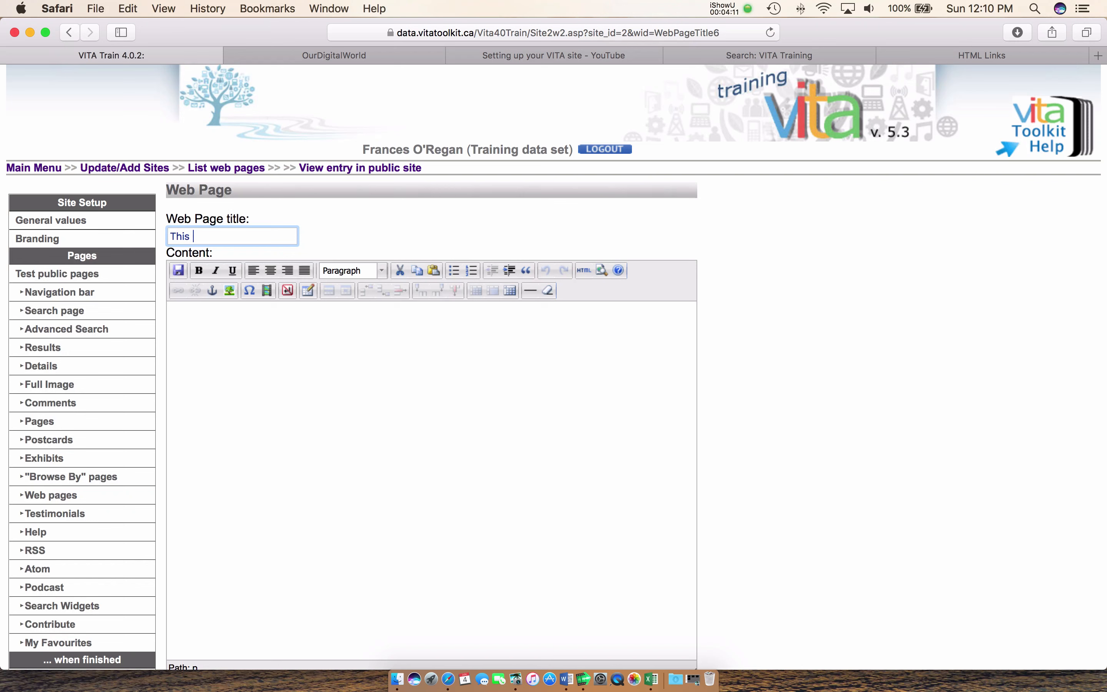
type("is a web page")
Enter "Your nifty content will go here!" as the page content and make the sentence bold.
left_click(282, 329)
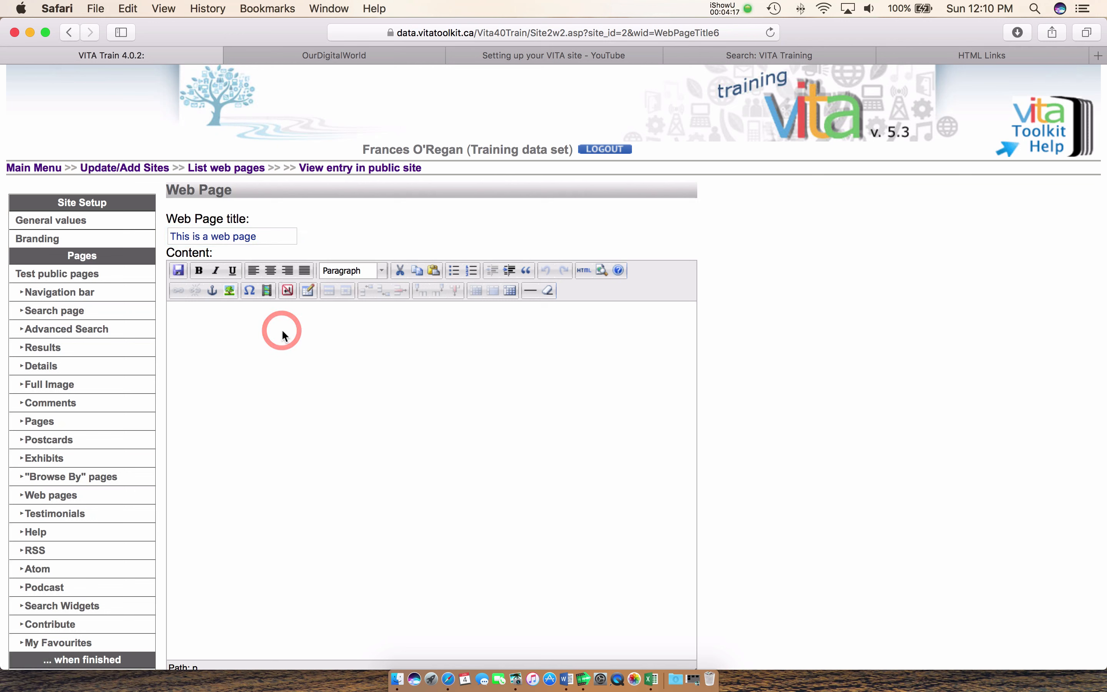
type("Your ")
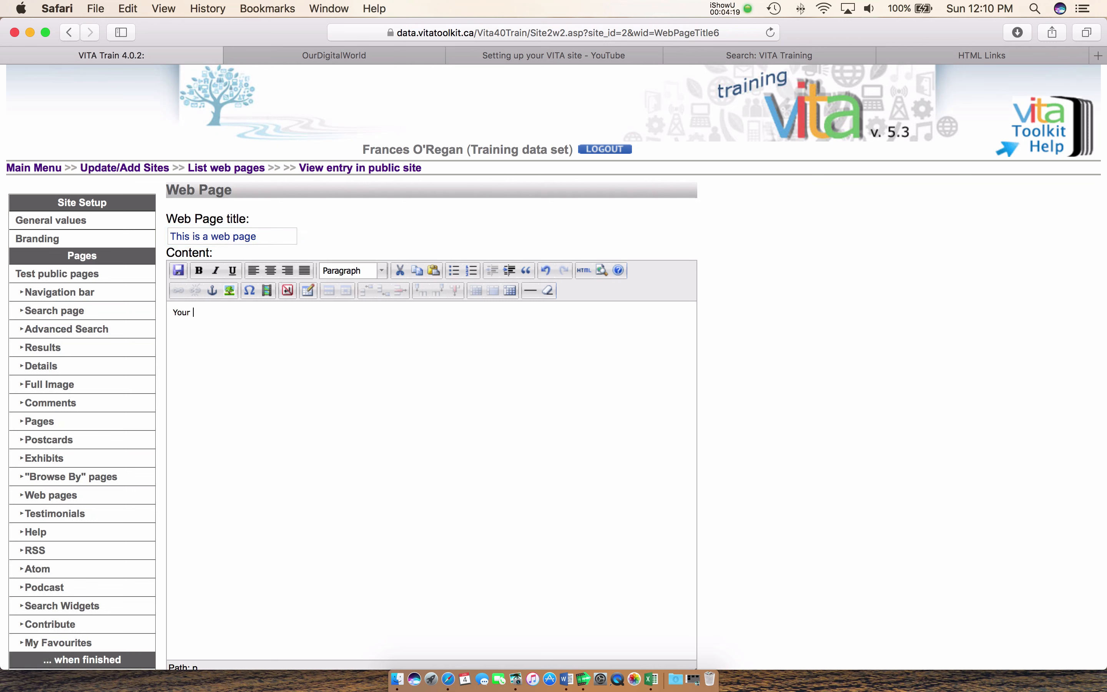
type("nifty content will go here")
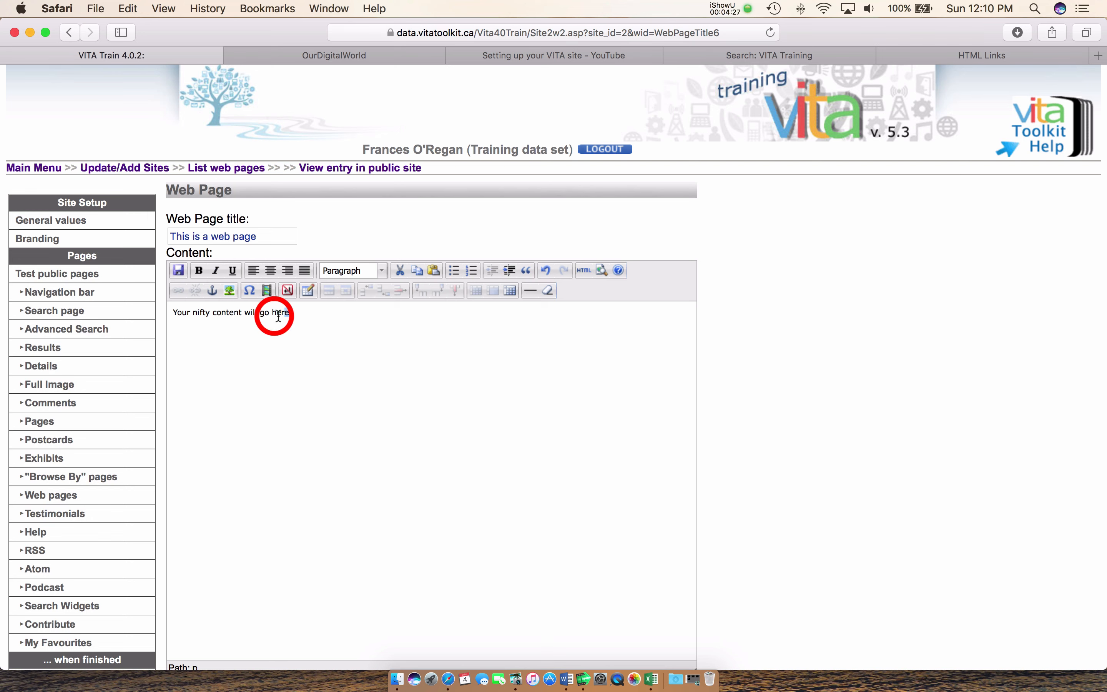
left_click_drag(295, 315, 162, 317)
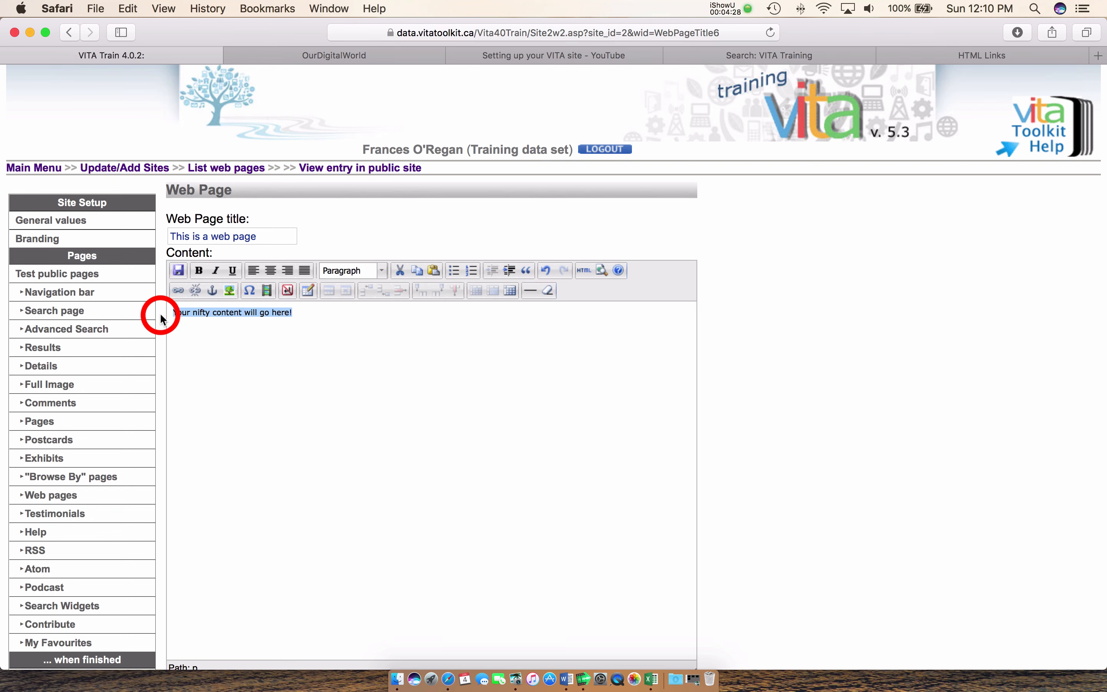
left_click(199, 271)
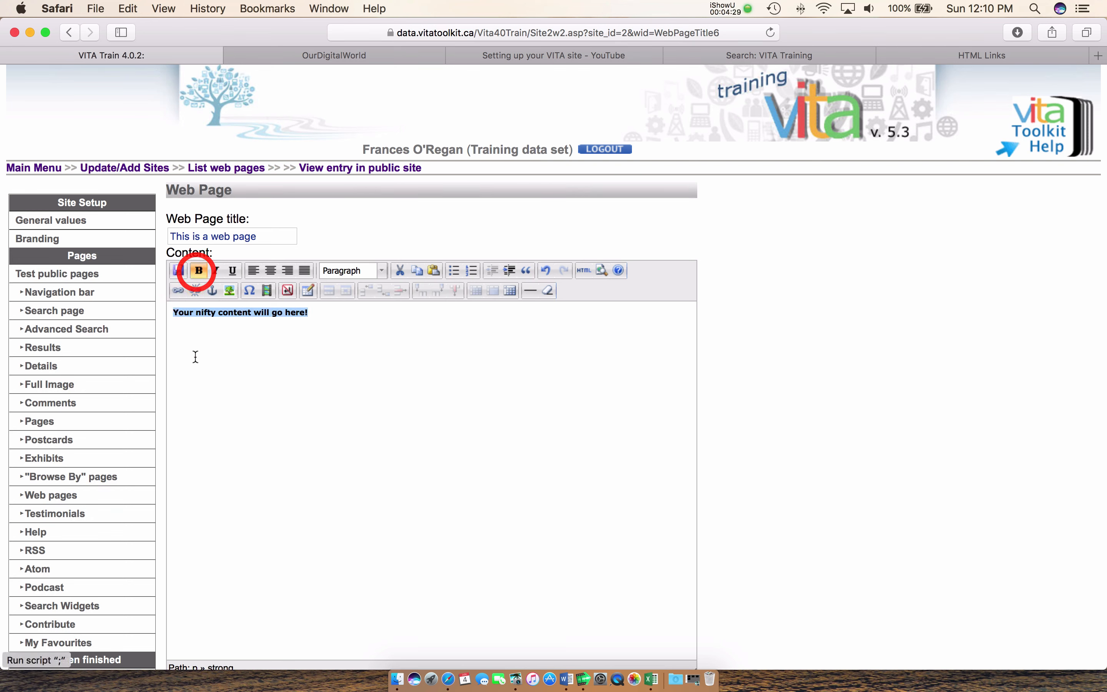
left_click(383, 272)
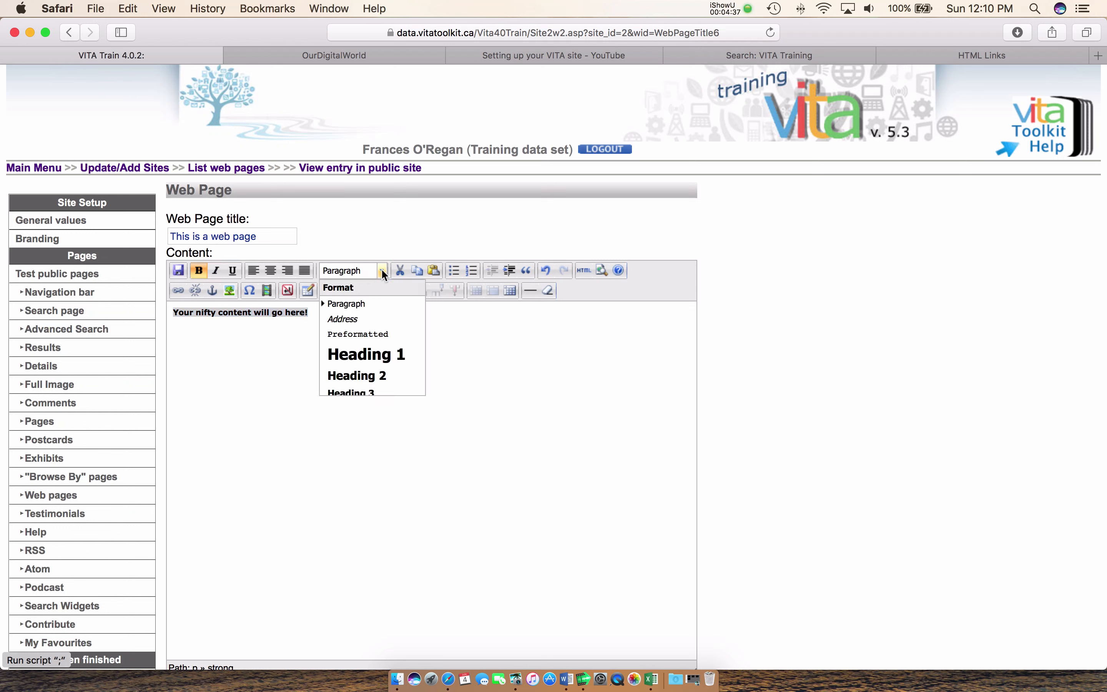
left_click(383, 272)
left_click(364, 311)
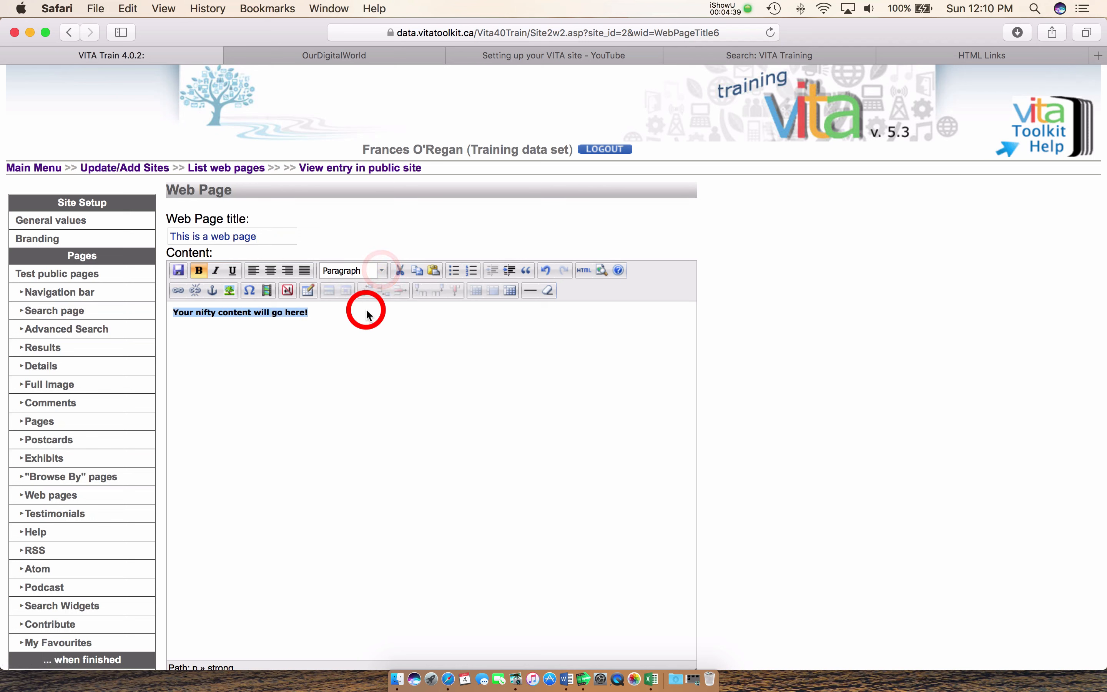
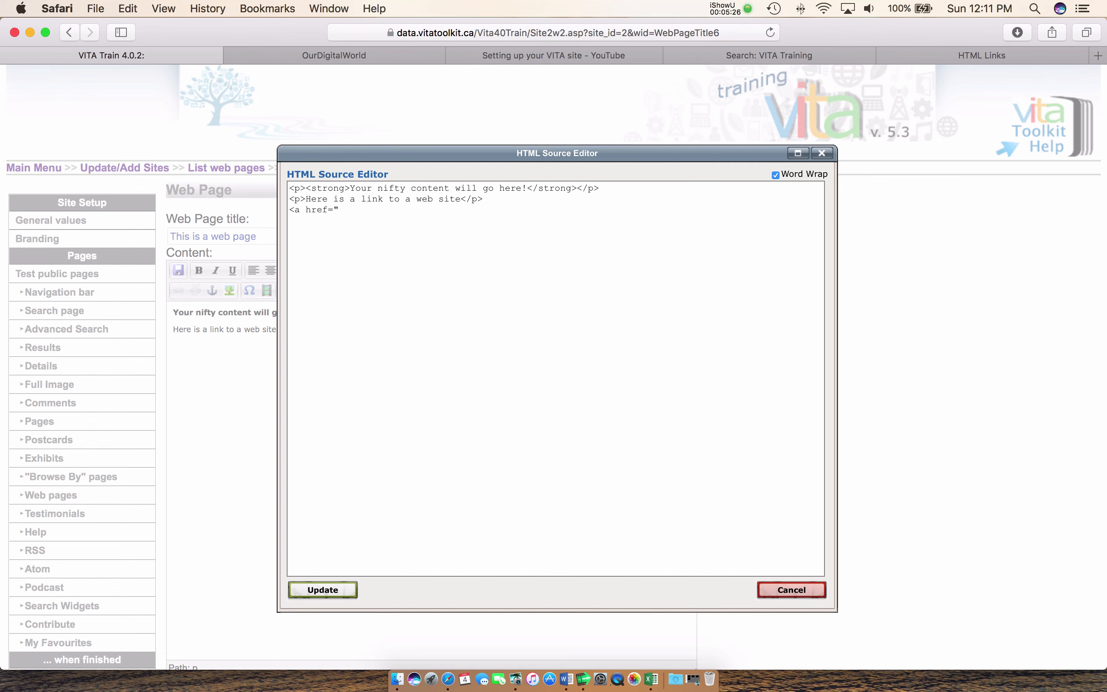
left_click(325, 61)
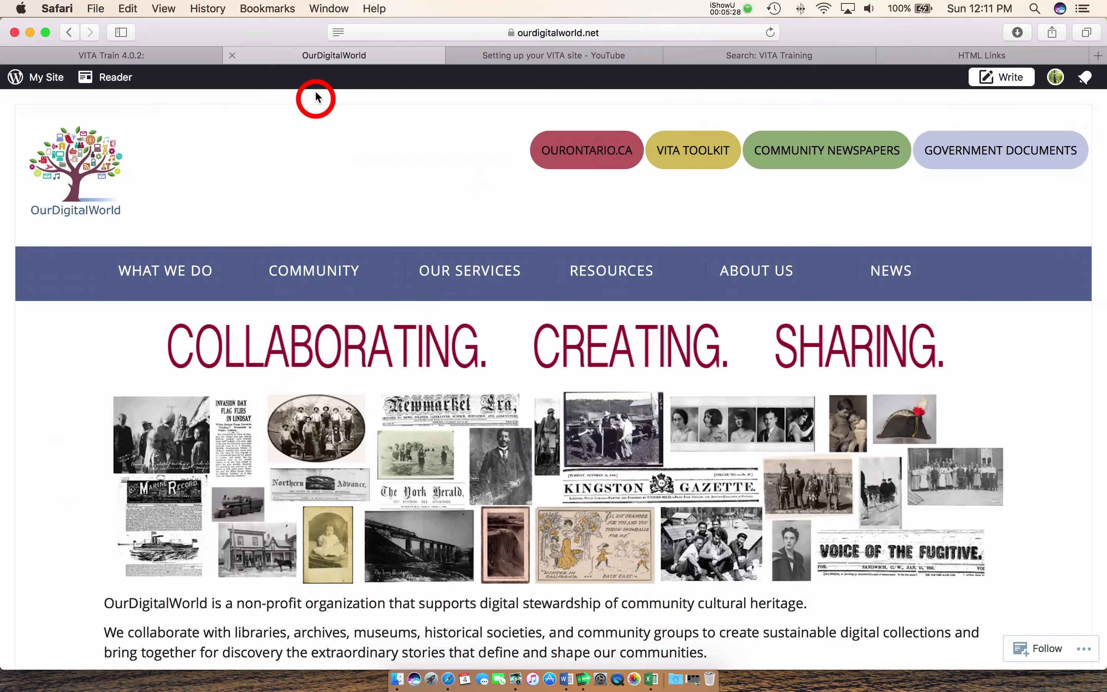
left_click(542, 31)
right_click(475, 31)
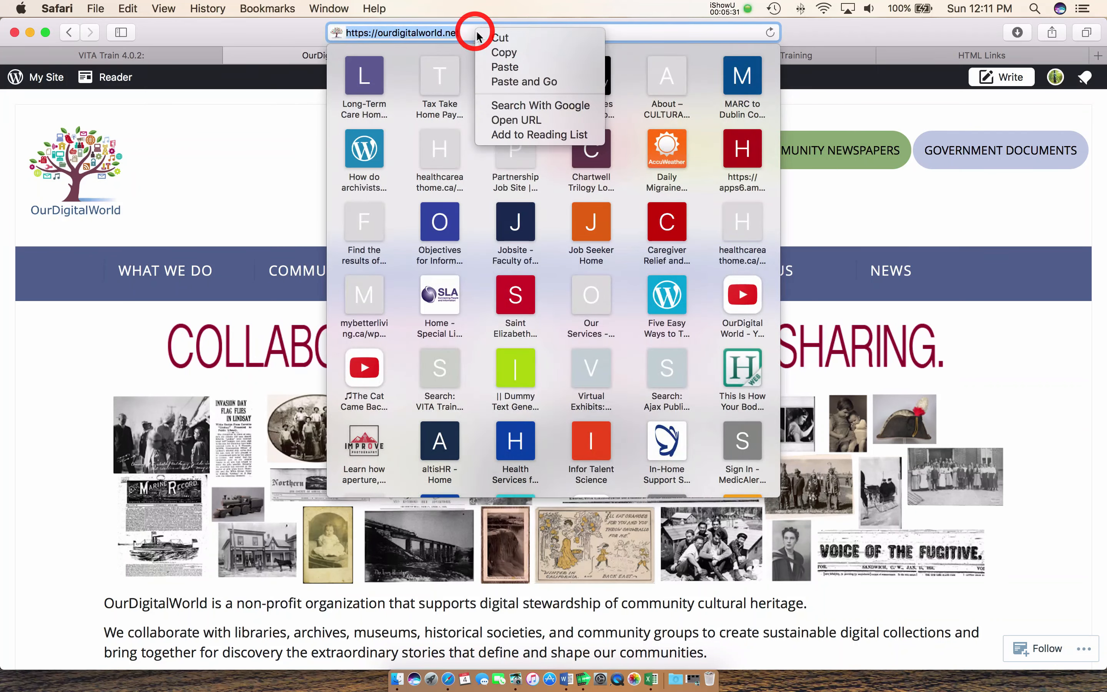
left_click(503, 53)
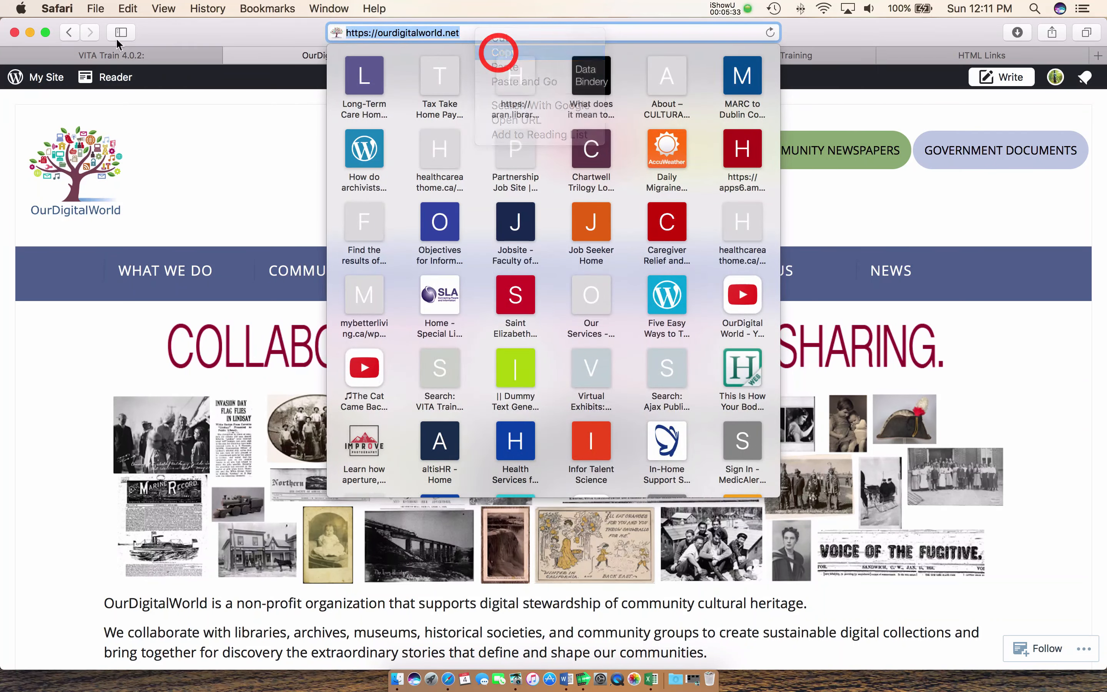
left_click(96, 55)
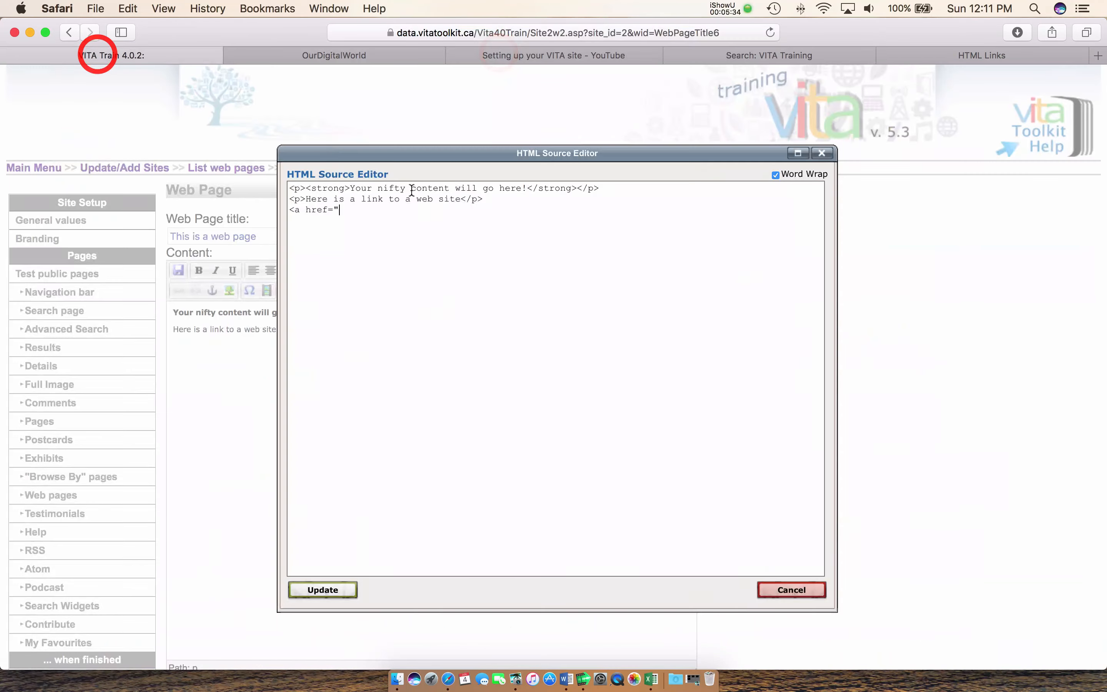
right_click(345, 211)
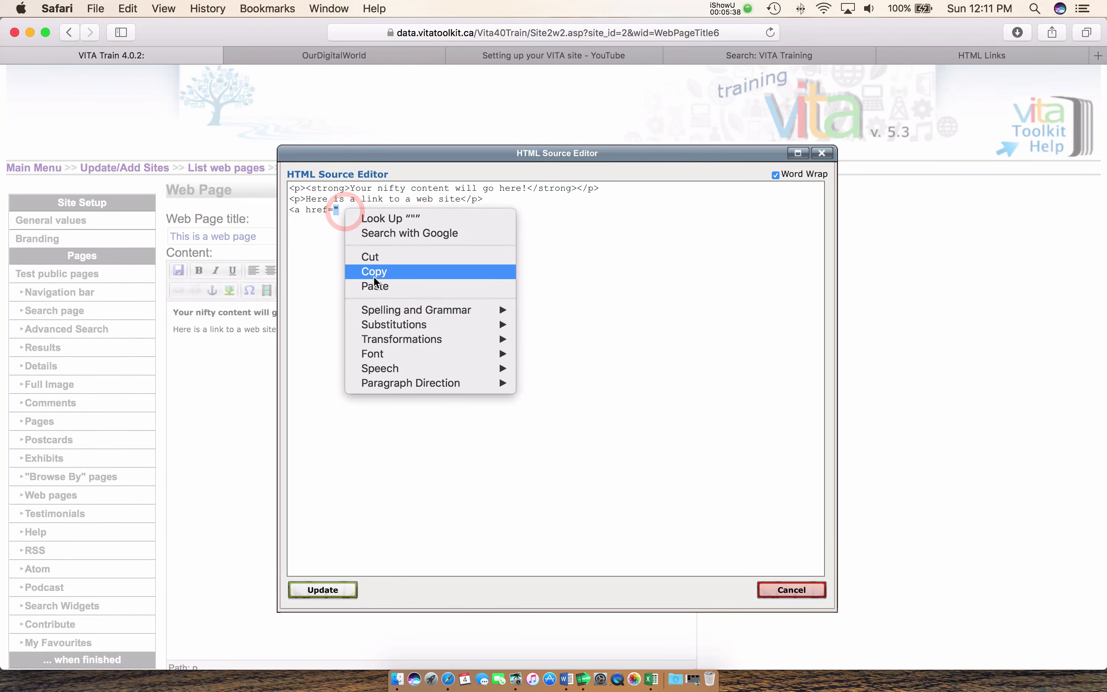
left_click(374, 289)
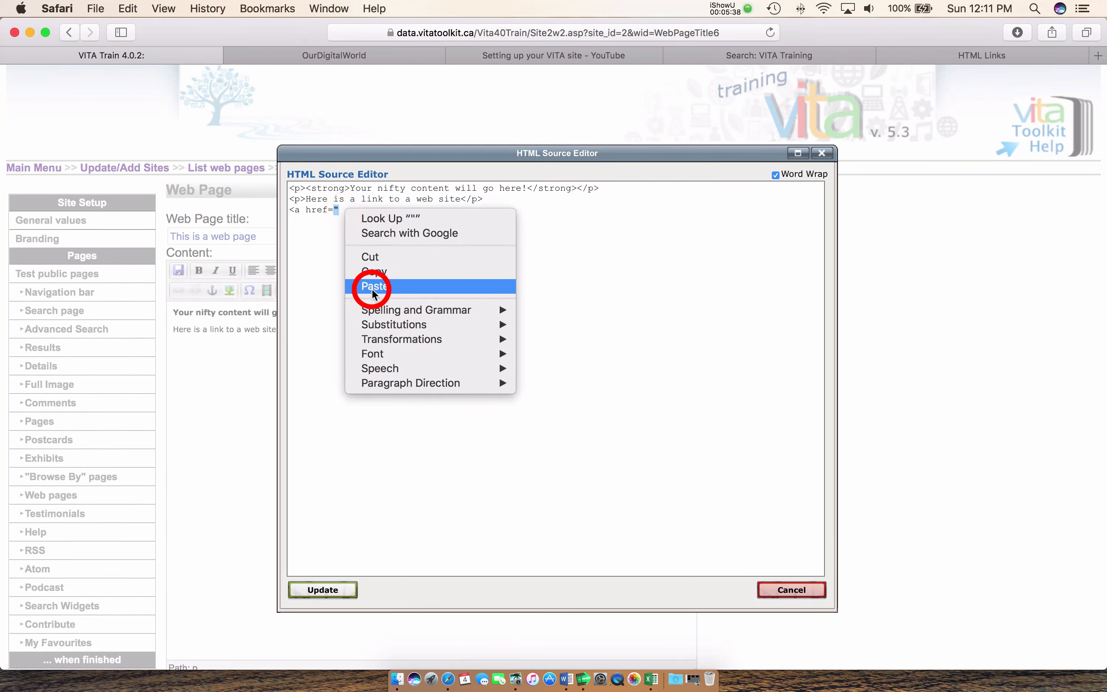
Enclose the link's address in quotation marks, add the link text "Our Digital World" with its closing tag, and update the page content.
left_click(333, 212)
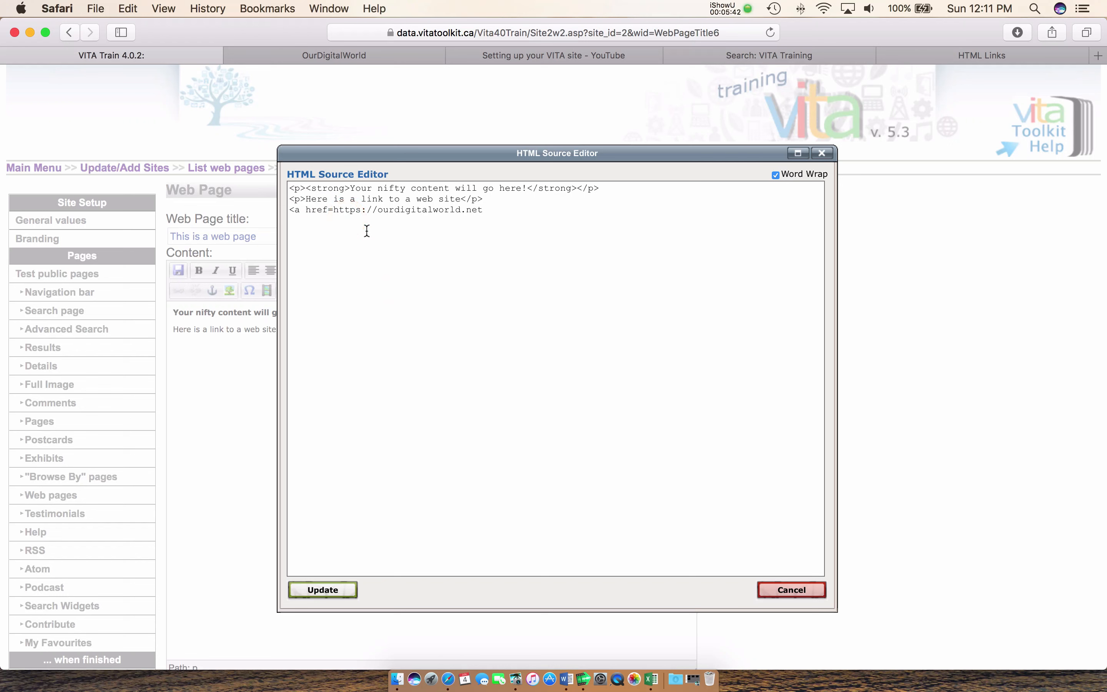
type("\"")
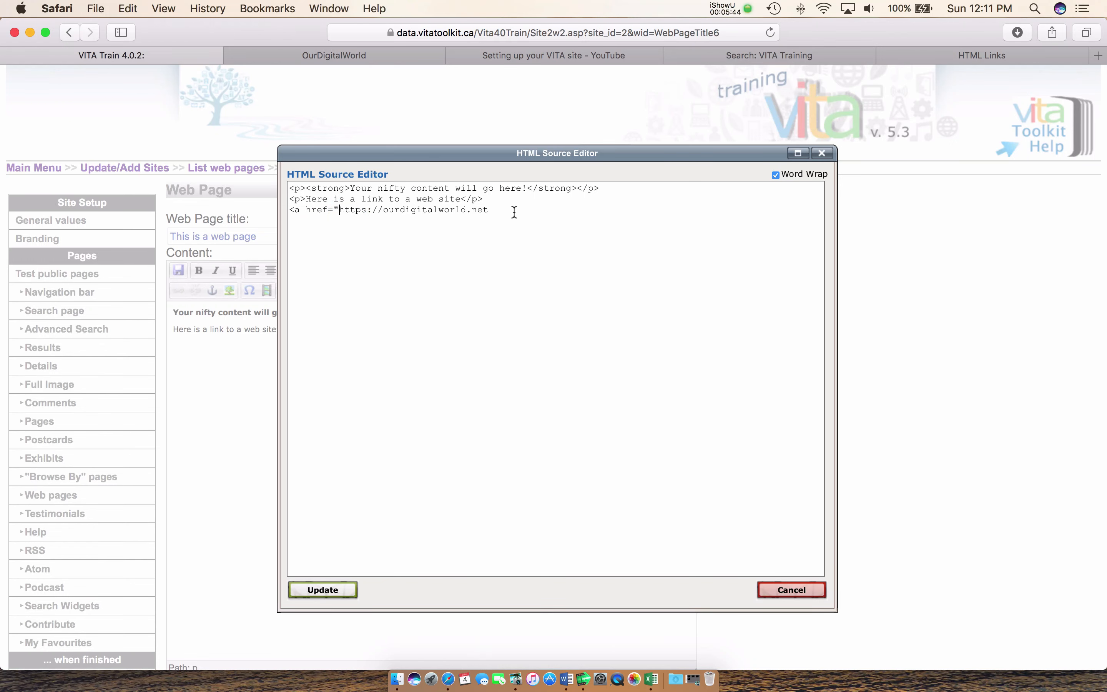
left_click(513, 211)
type("\">")
left_click(513, 211)
type("Our Digt")
type("tal World</a>")
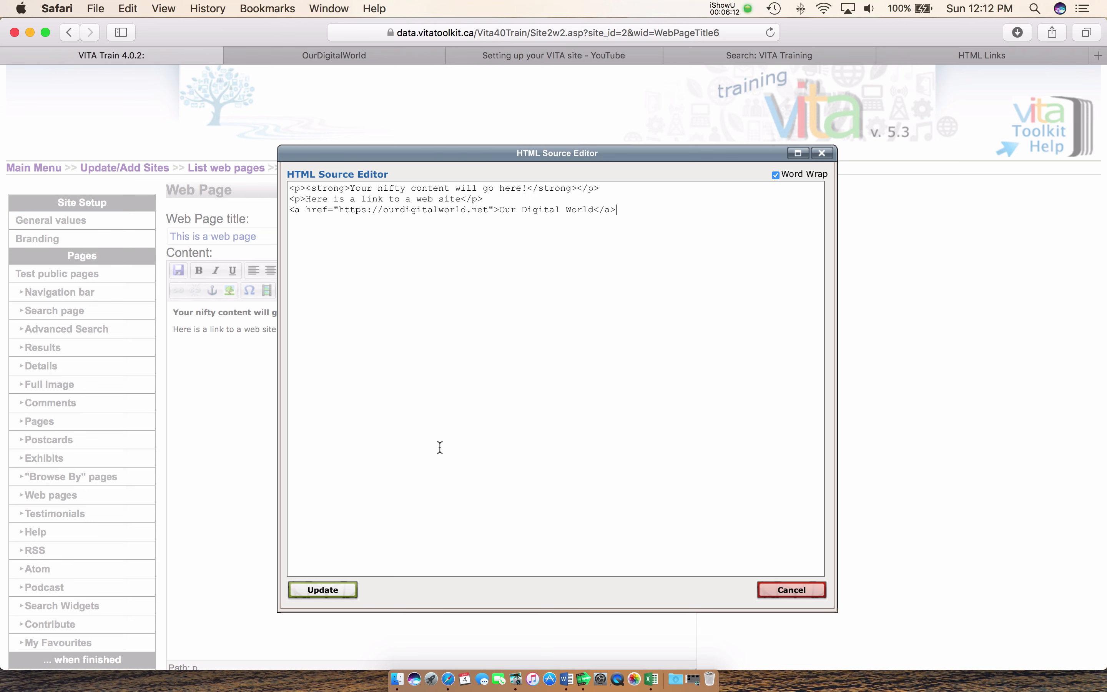
left_click(337, 594)
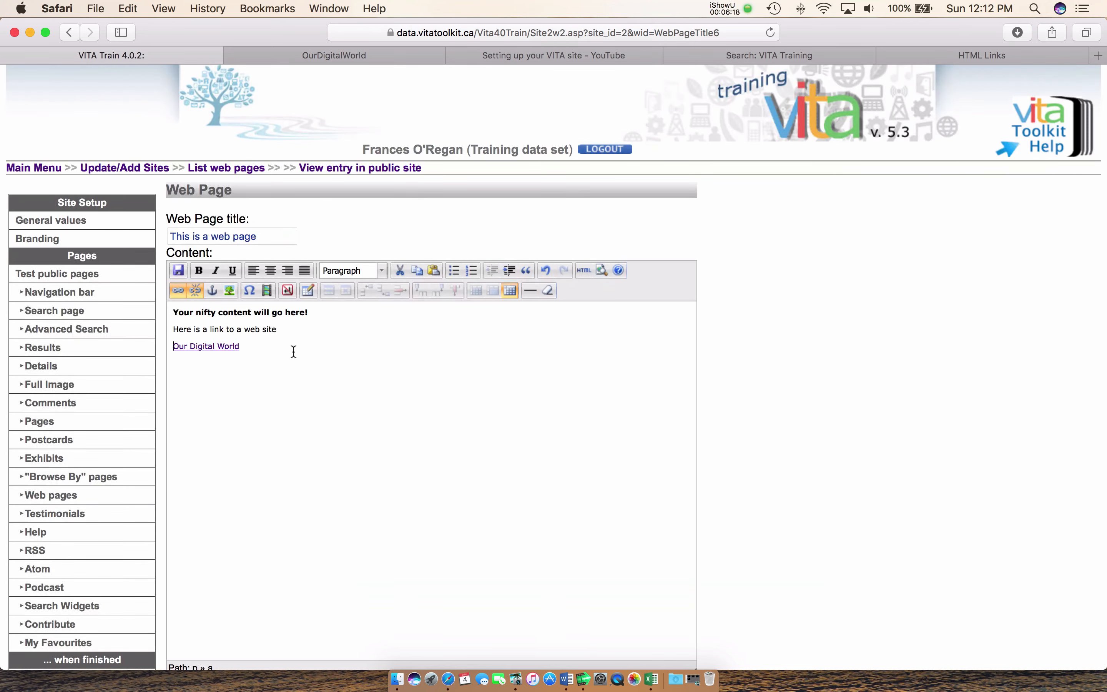
Add a new line below the Our Digital World link and start inserting embedded media of type QuickTime.
left_click(293, 351)
key("Return")
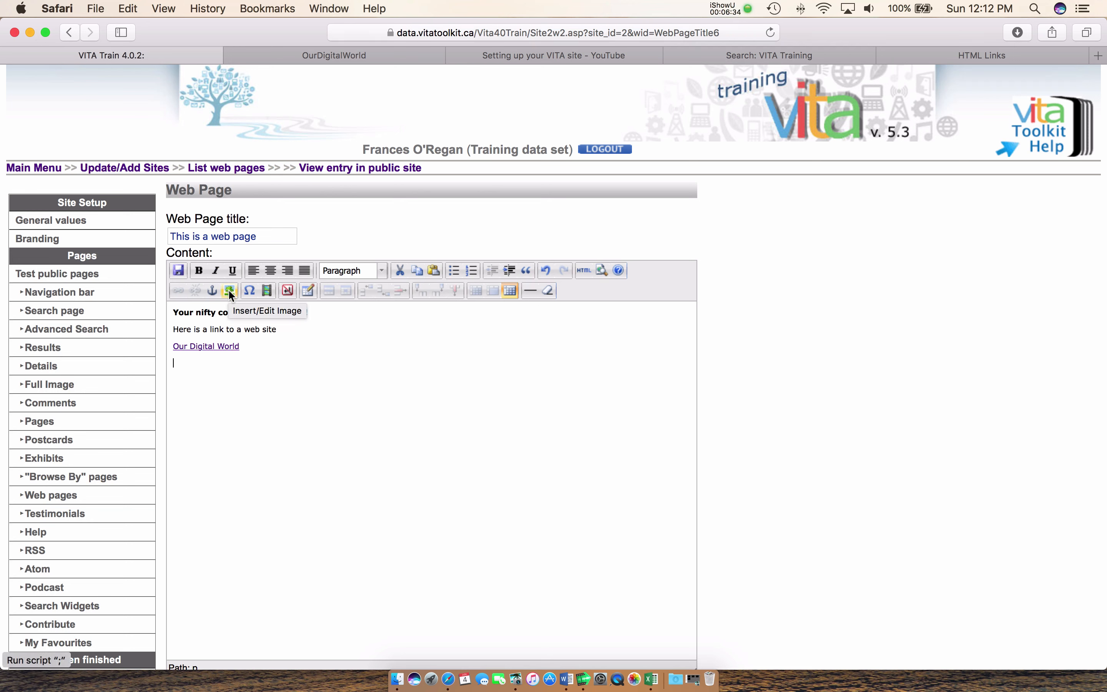
left_click(267, 291)
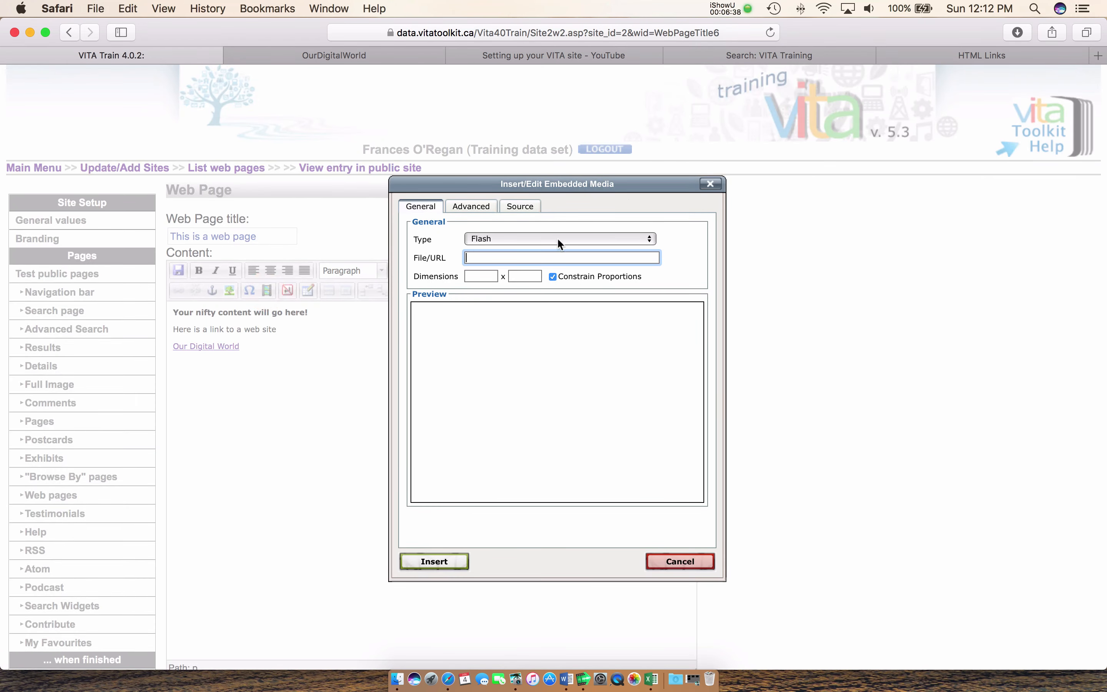
left_click(641, 237)
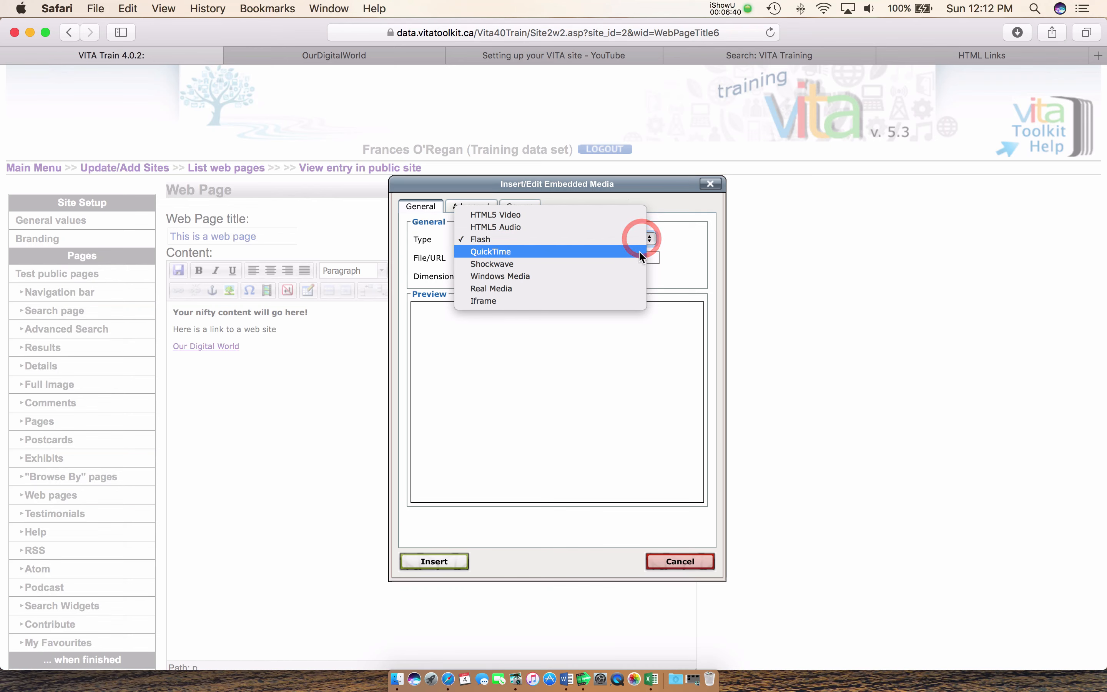
left_click(639, 251)
left_click(587, 257)
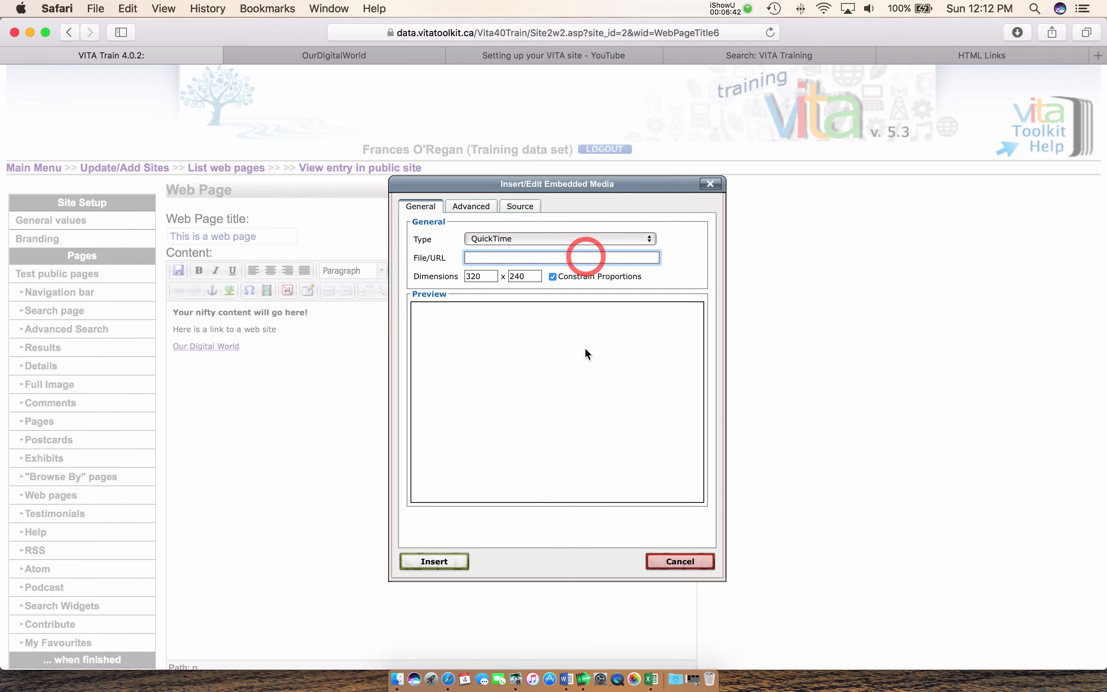
Copy the address of the "Setting up your VITA site" YouTube video and paste it as the embedded media's file URL.
left_click(589, 54)
left_click(542, 30)
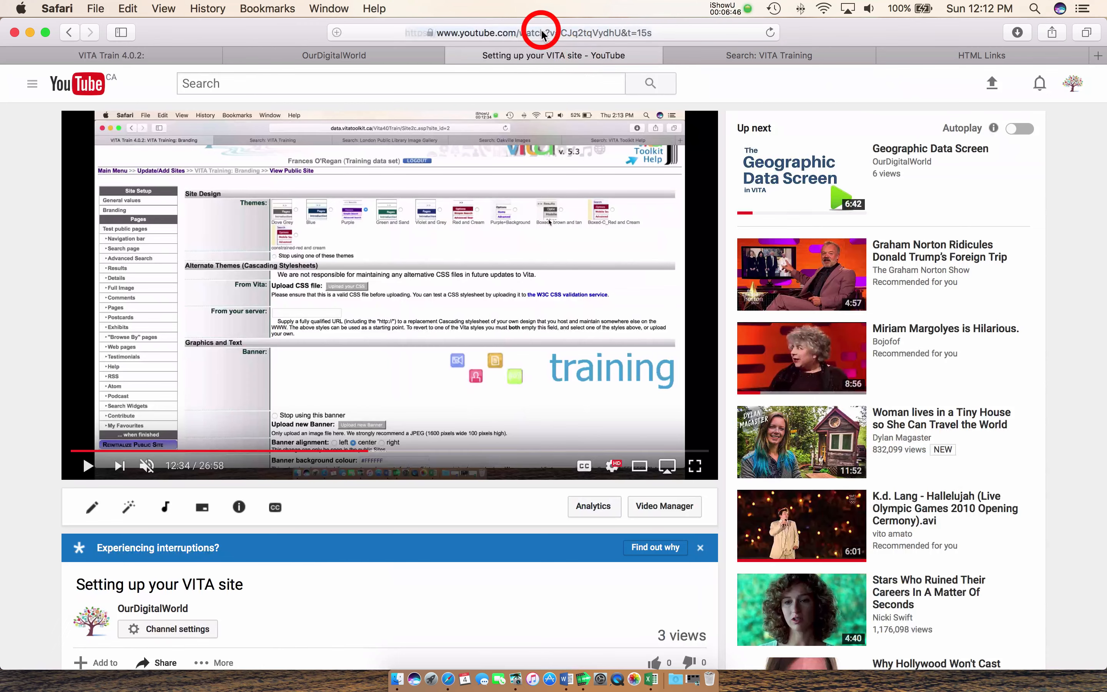
right_click(520, 32)
left_click(541, 53)
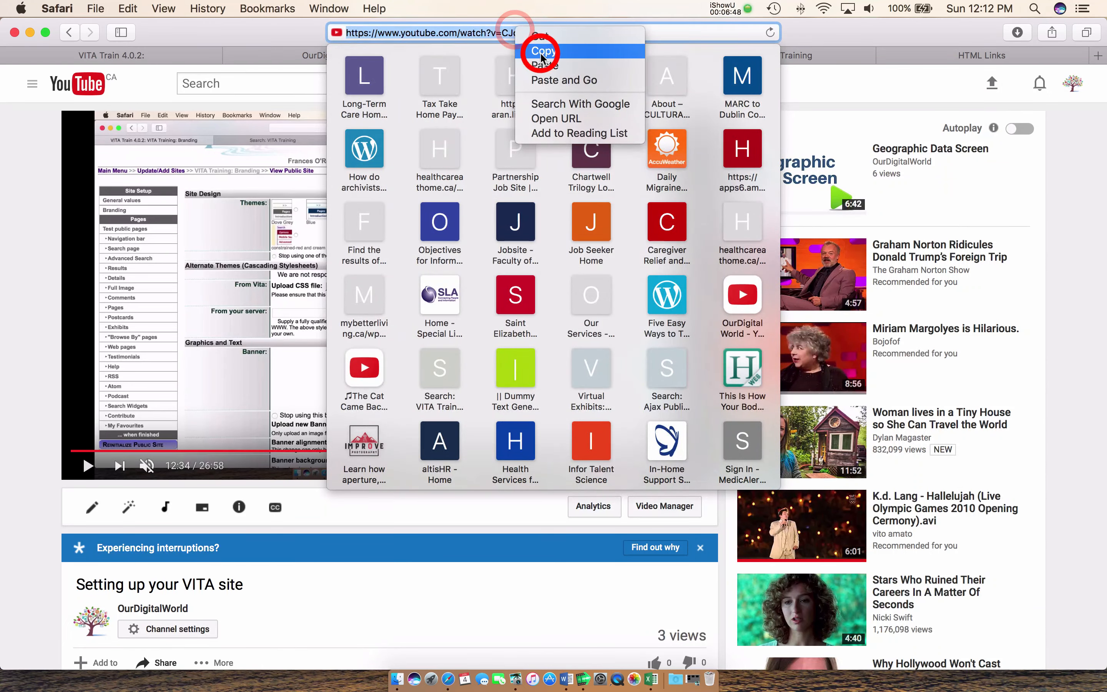
left_click(103, 53)
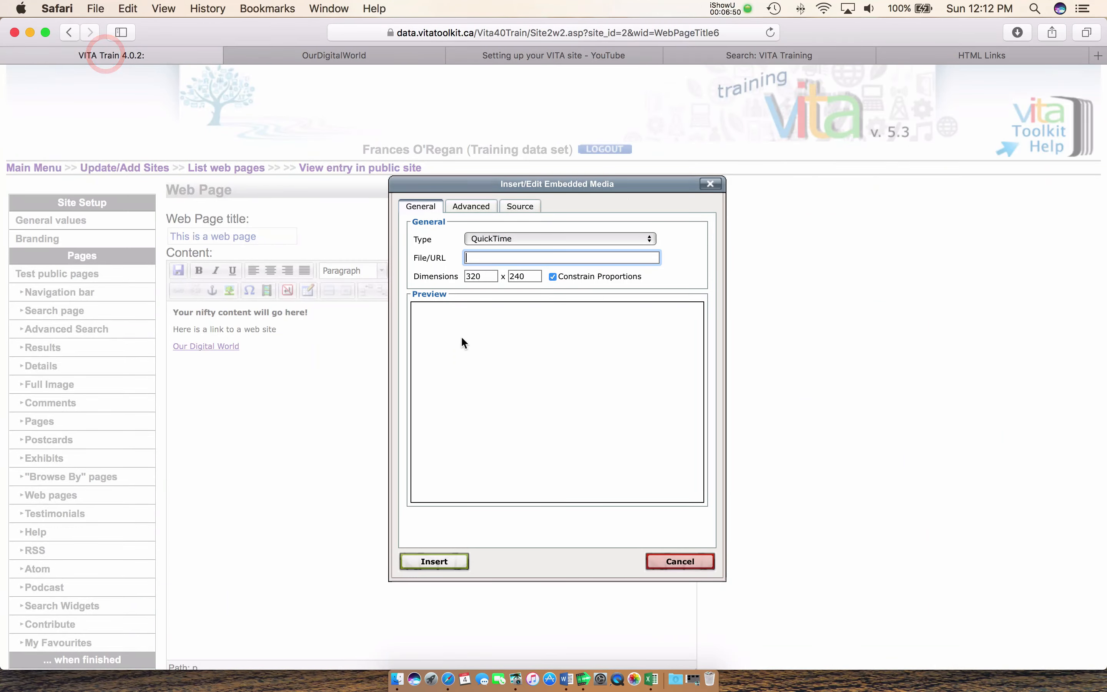
right_click(473, 257)
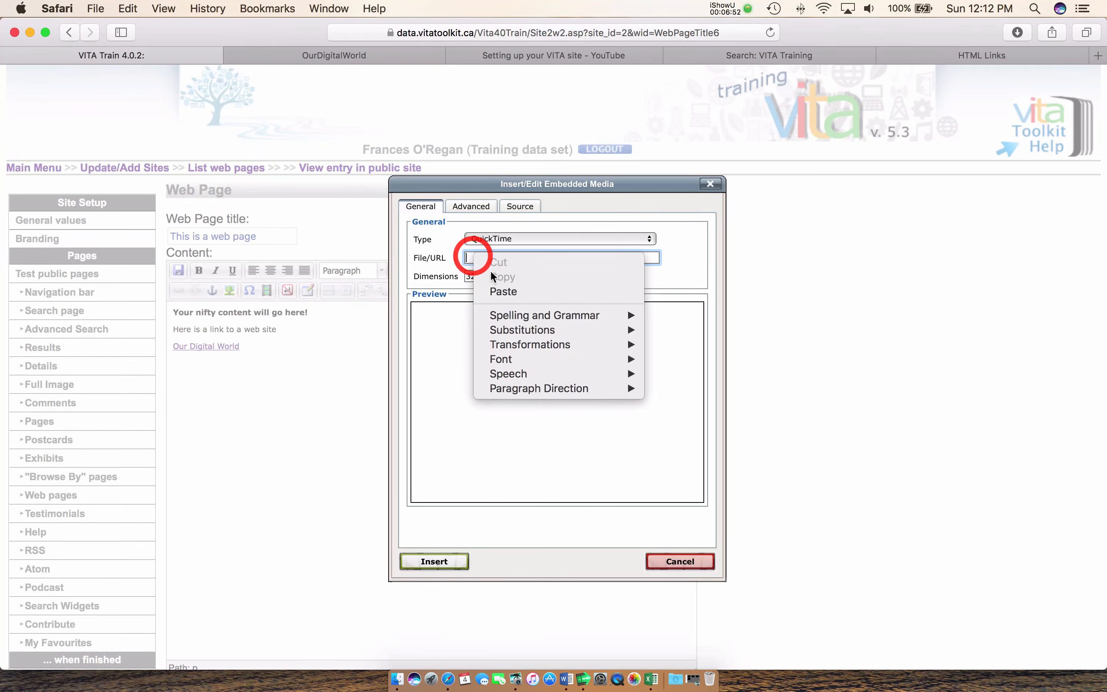
left_click(499, 293)
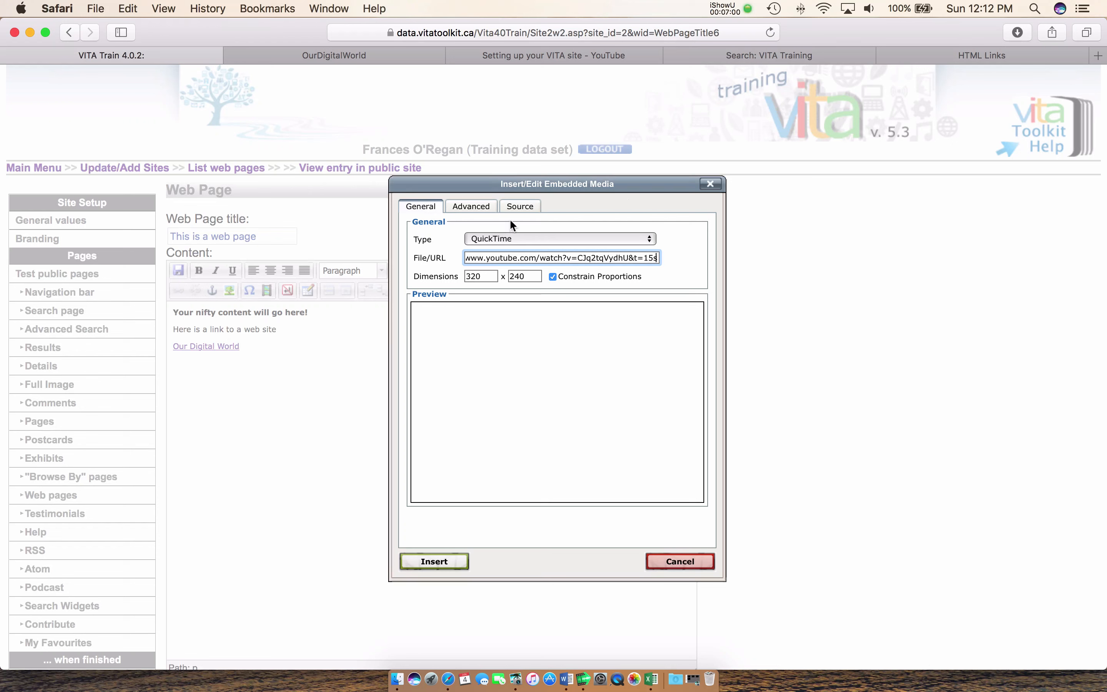
Check the embedded media's advanced settings and source code, and insert the video into the page.
left_click(474, 208)
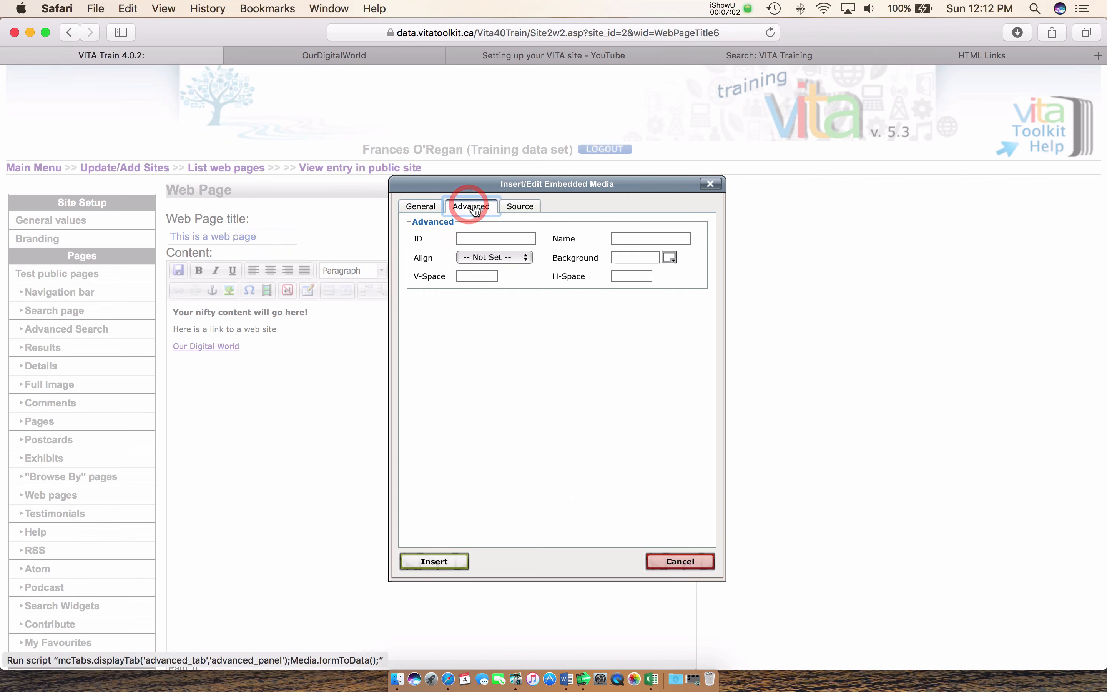
left_click(522, 208)
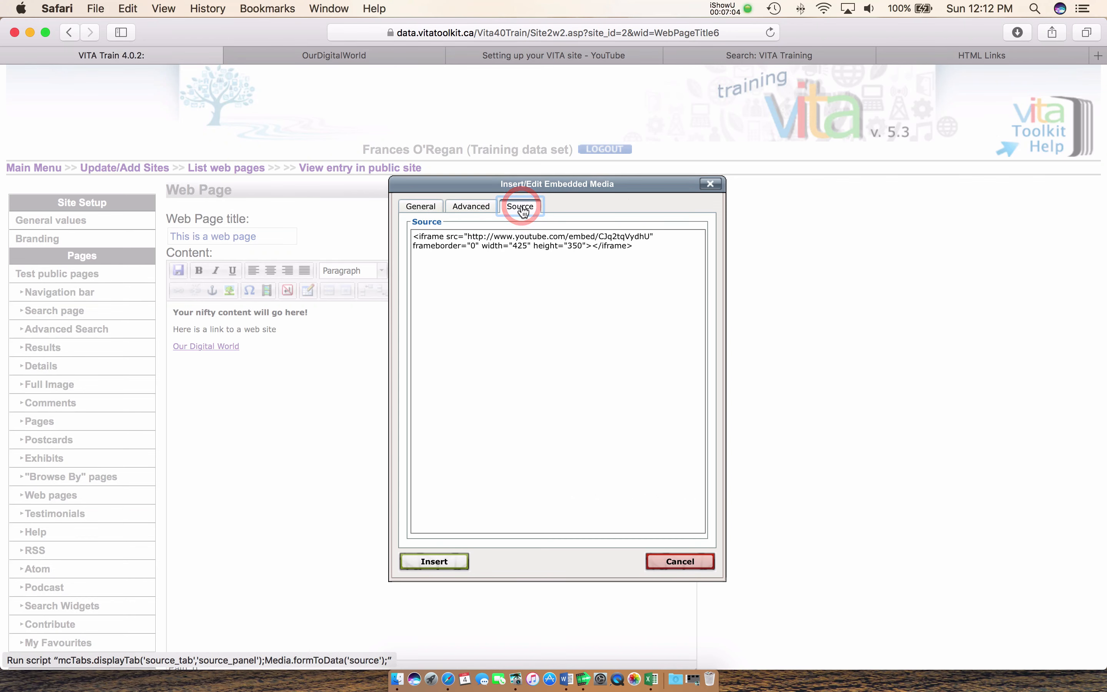
left_click(414, 207)
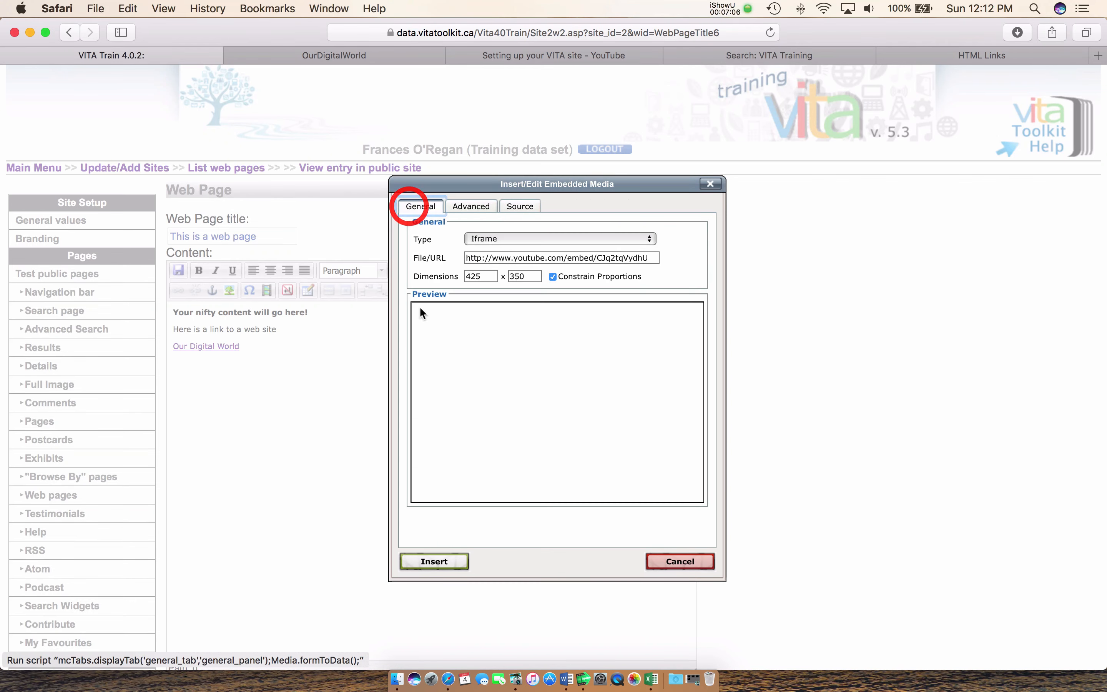
left_click(422, 563)
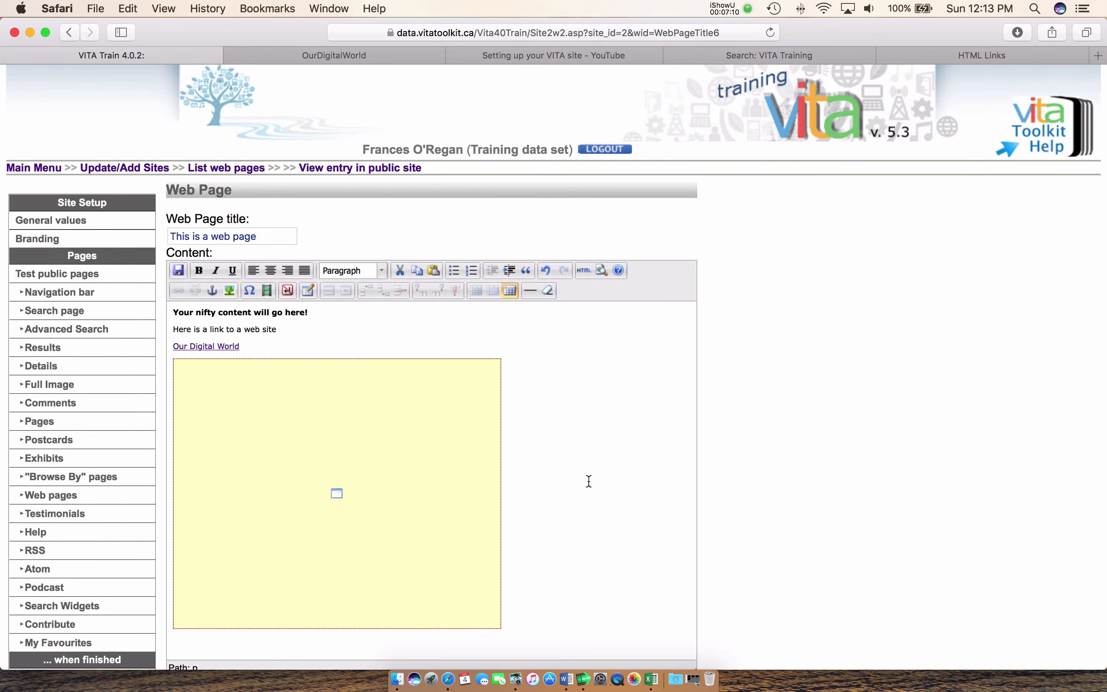
Review the page content with the embedded video placeholder and save the web page.
scroll(589, 481, "down", 2)
scroll(589, 481, "up", 2)
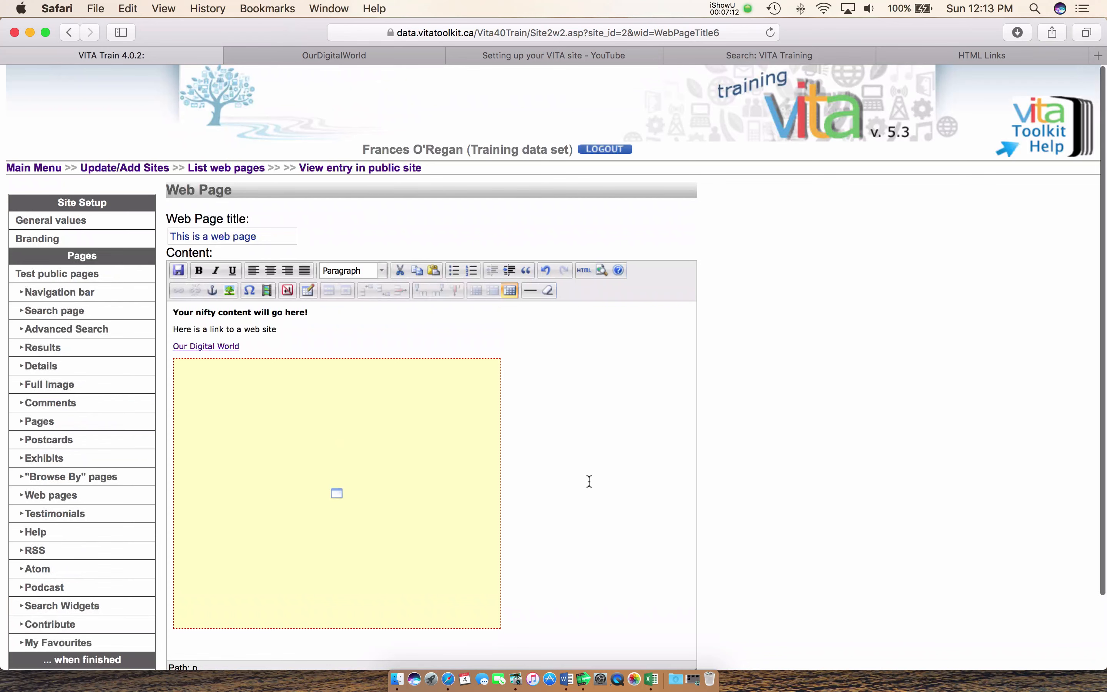
scroll(589, 480, "down", 3)
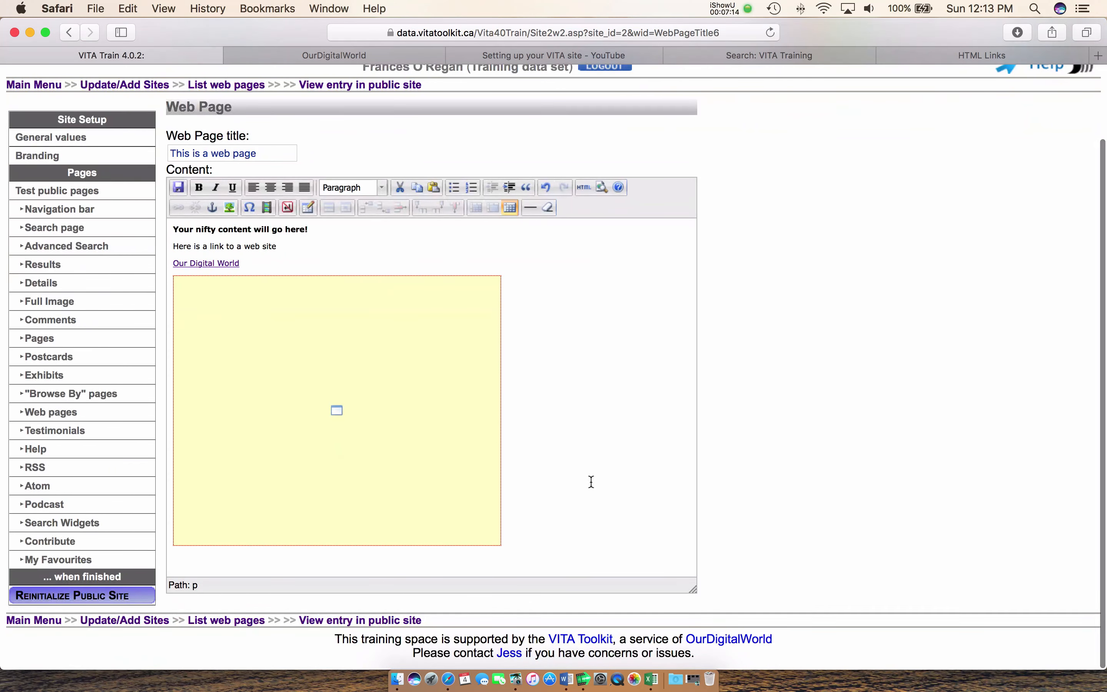
scroll(591, 481, "up", 3)
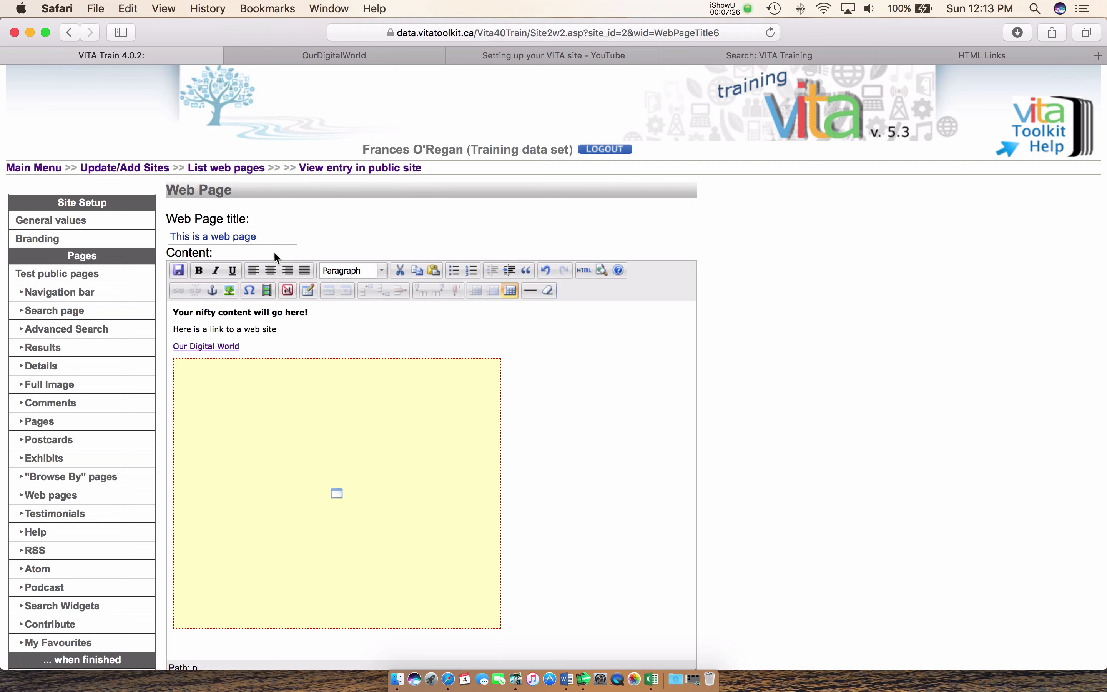
left_click(178, 270)
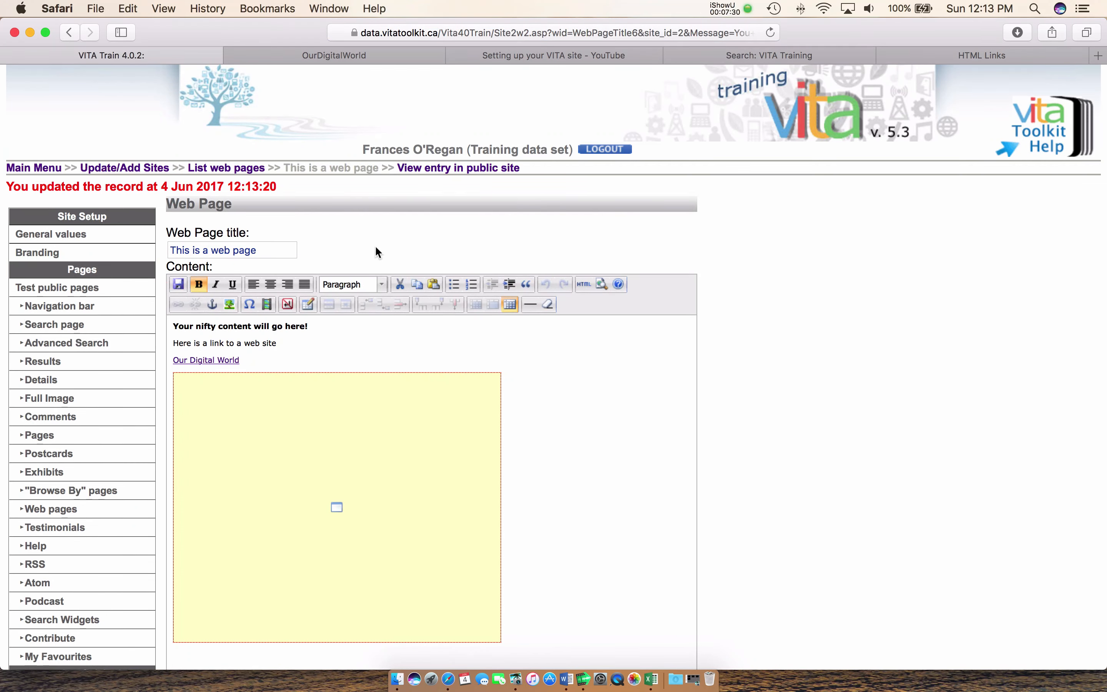
Open the Search page setup and examine its web page addresses and sidebar code, comparing them with the public search page's sidebars.
scroll(376, 246, "down", 3)
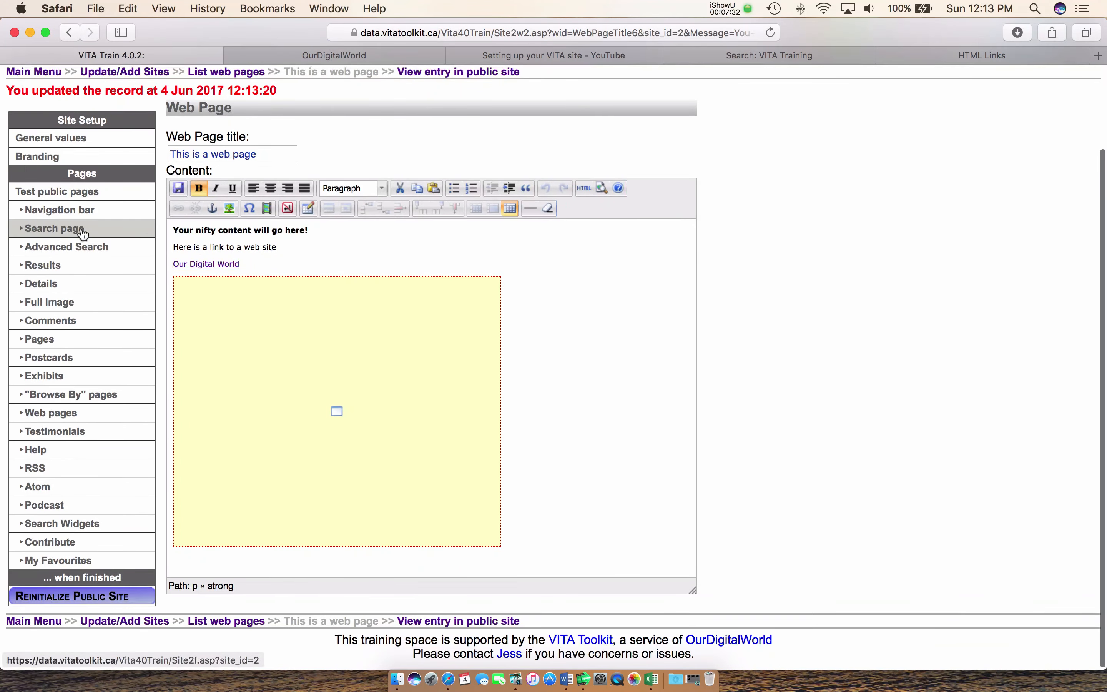
left_click(62, 234)
scroll(462, 279, "down", 5)
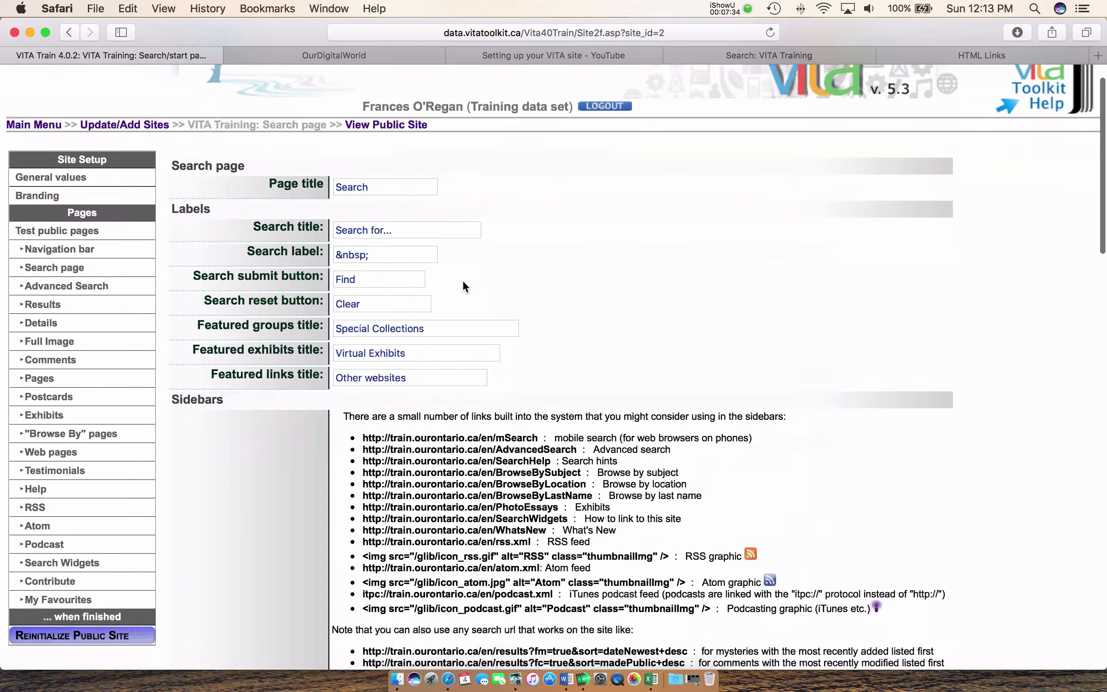
scroll(462, 281, "down", 6)
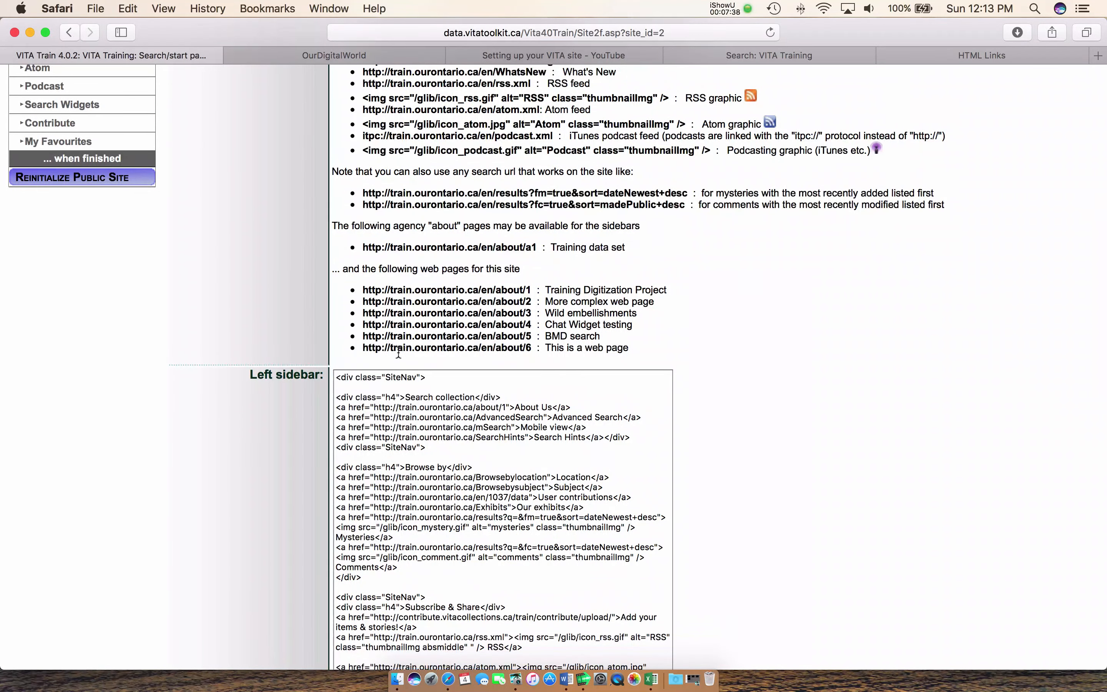
scroll(407, 350, "down", 4)
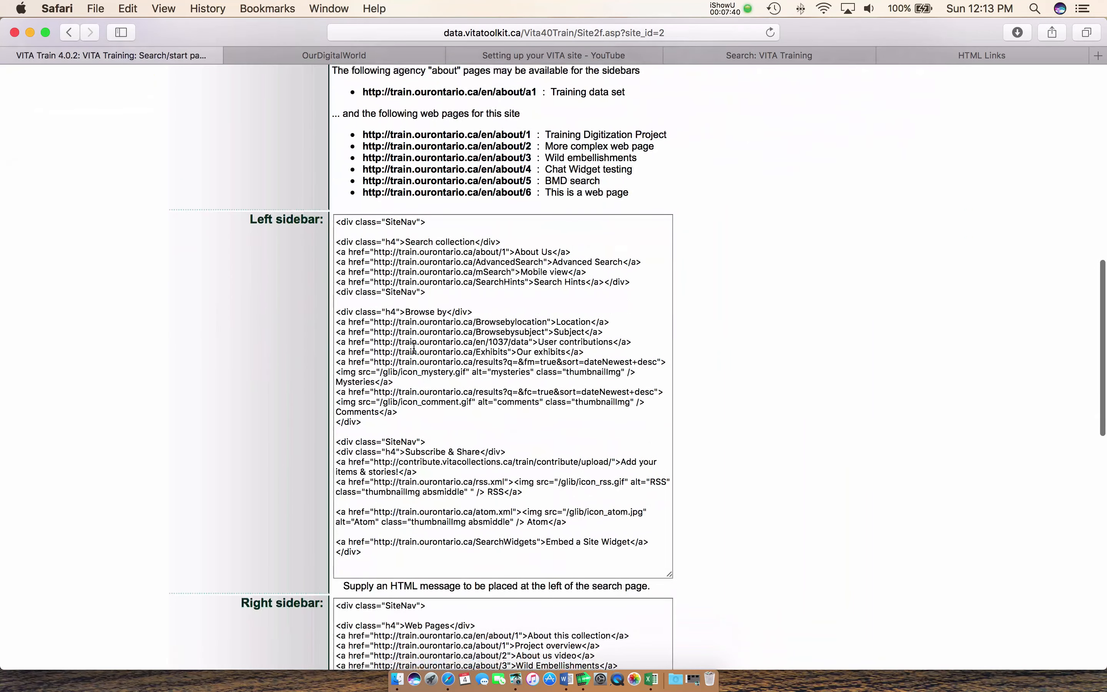
scroll(414, 348, "down", 4)
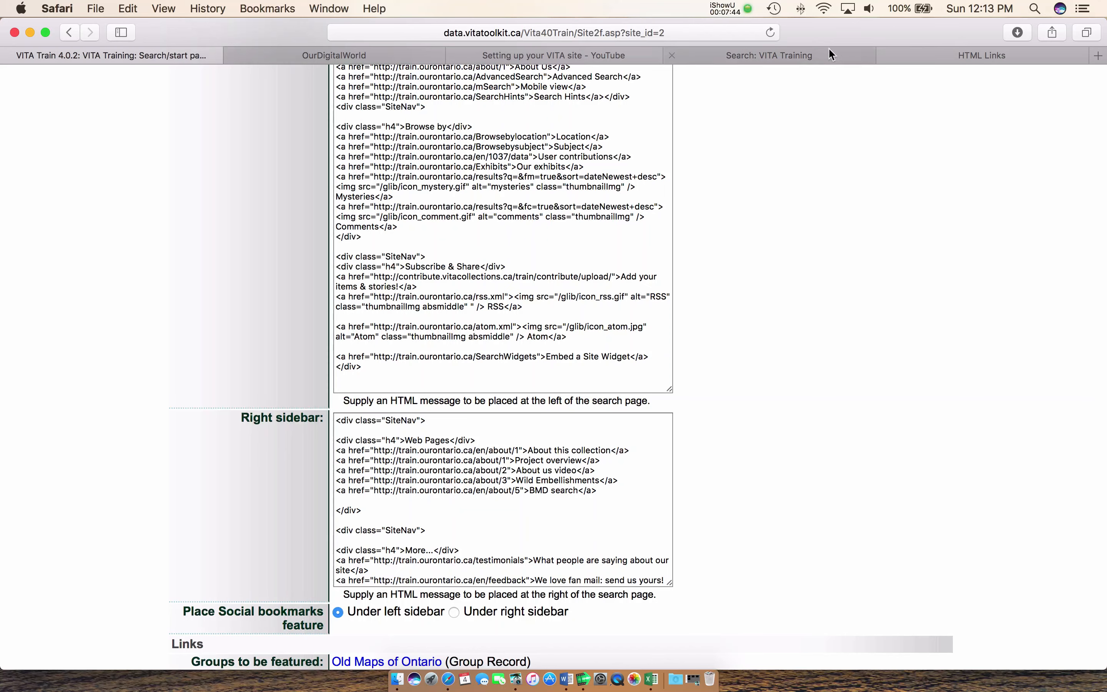
left_click(808, 54)
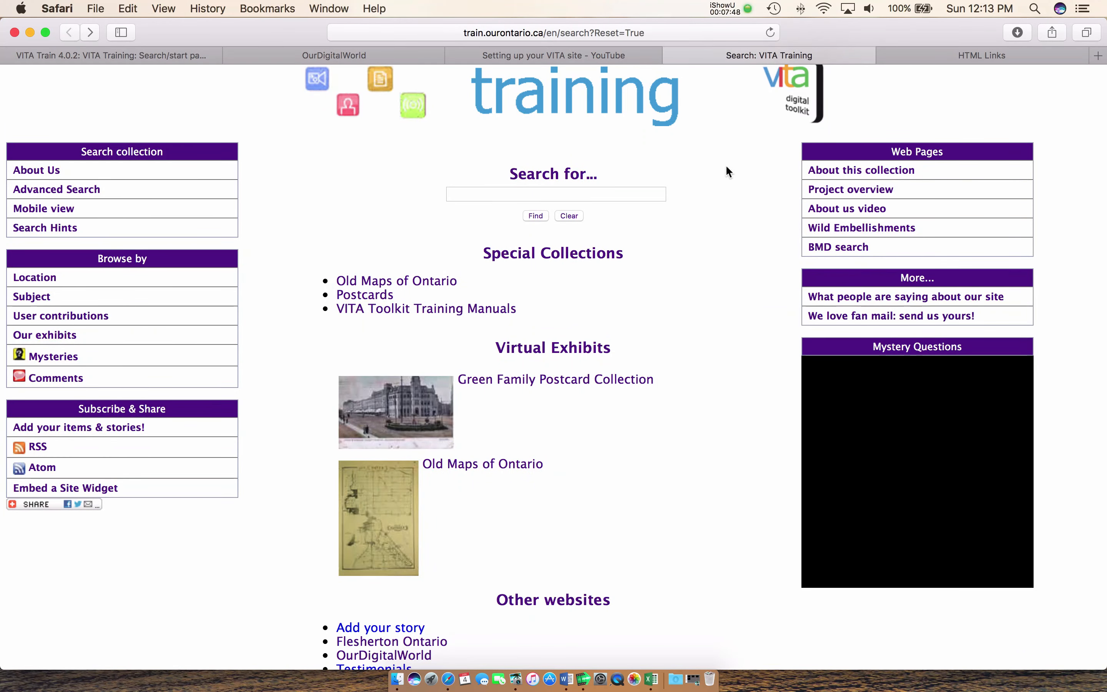
left_click(51, 51)
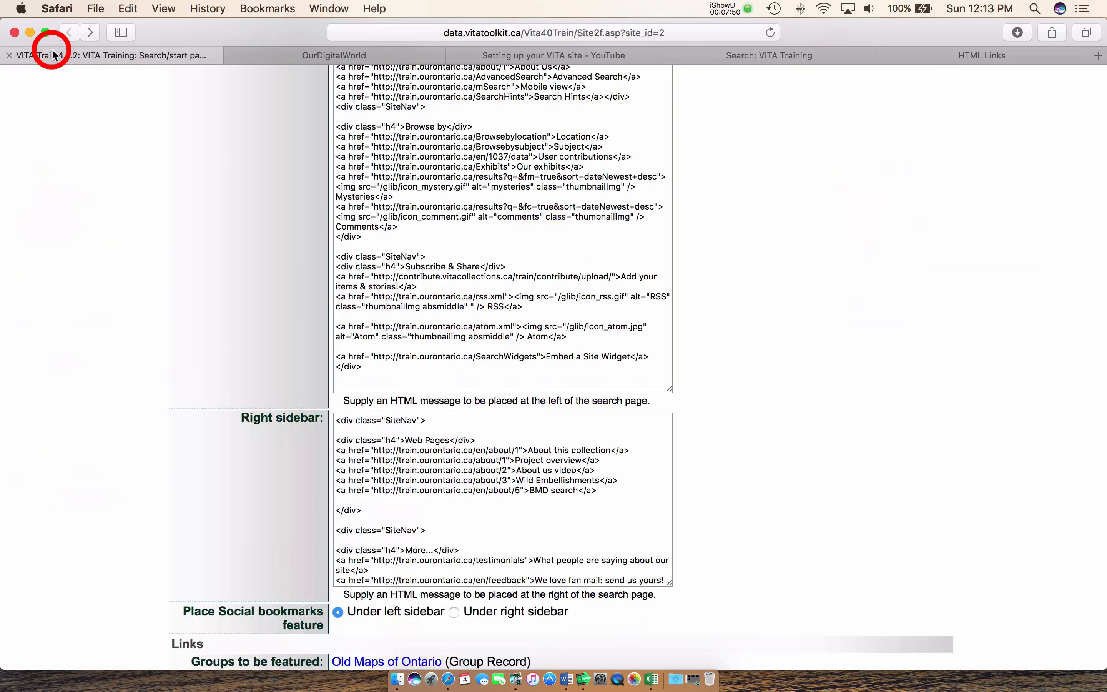
Begin a new link with <a href=" below the BMD search link in the right sidebar code.
scroll(310, 183, "down", 2)
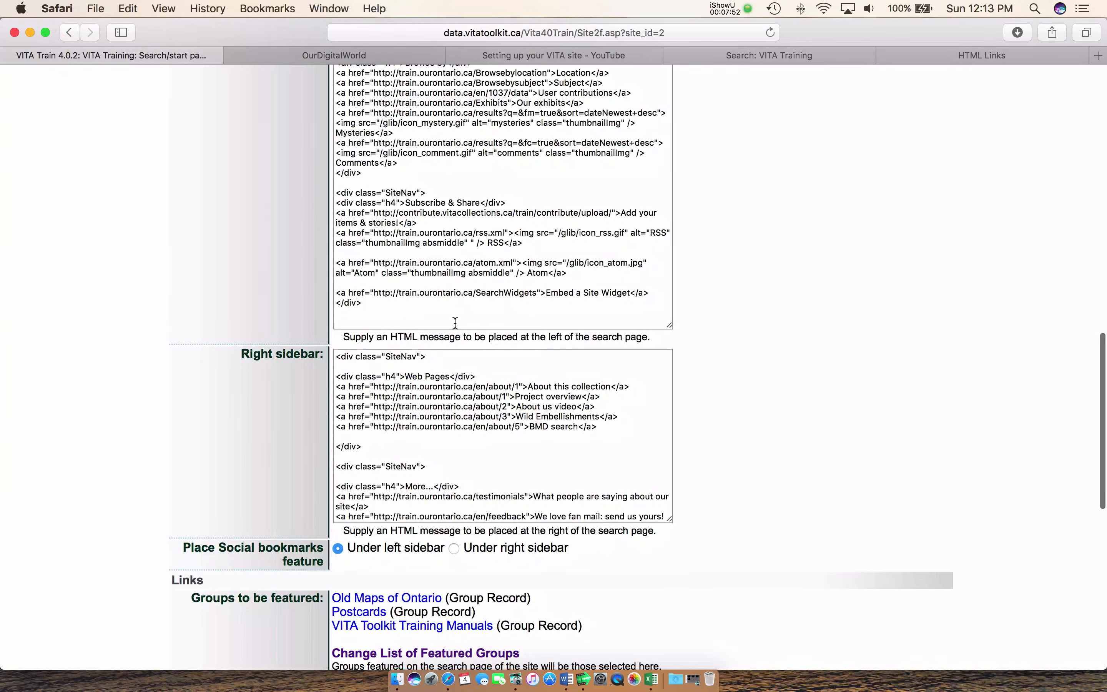
scroll(455, 323, "down", 5)
scroll(455, 323, "down", 1)
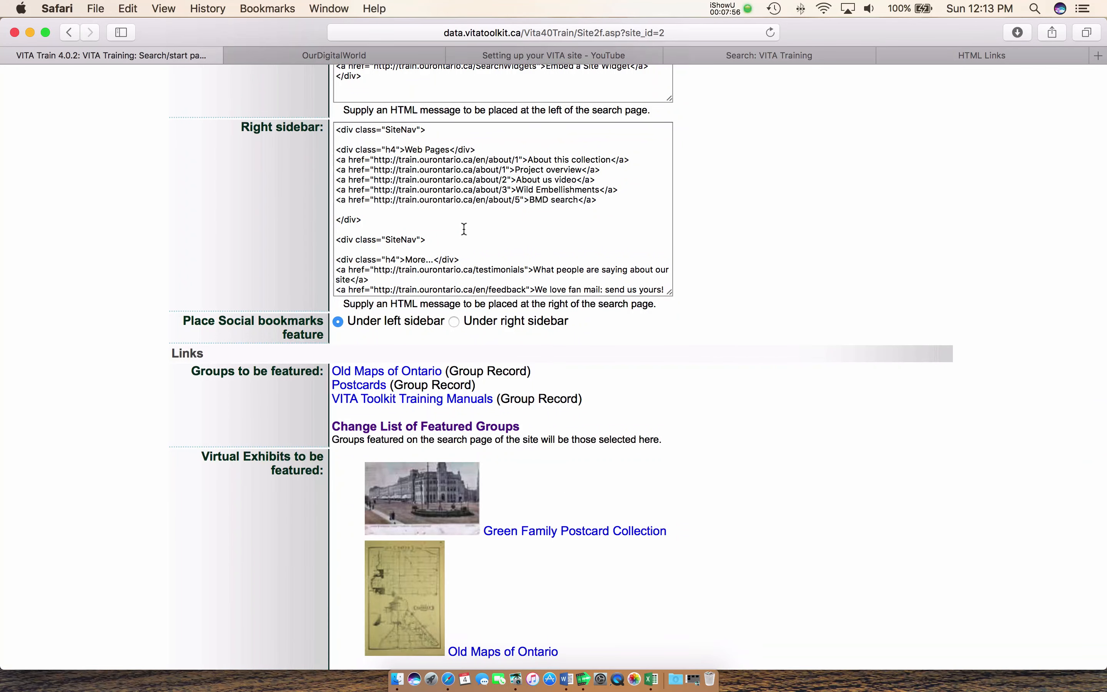
left_click(376, 211)
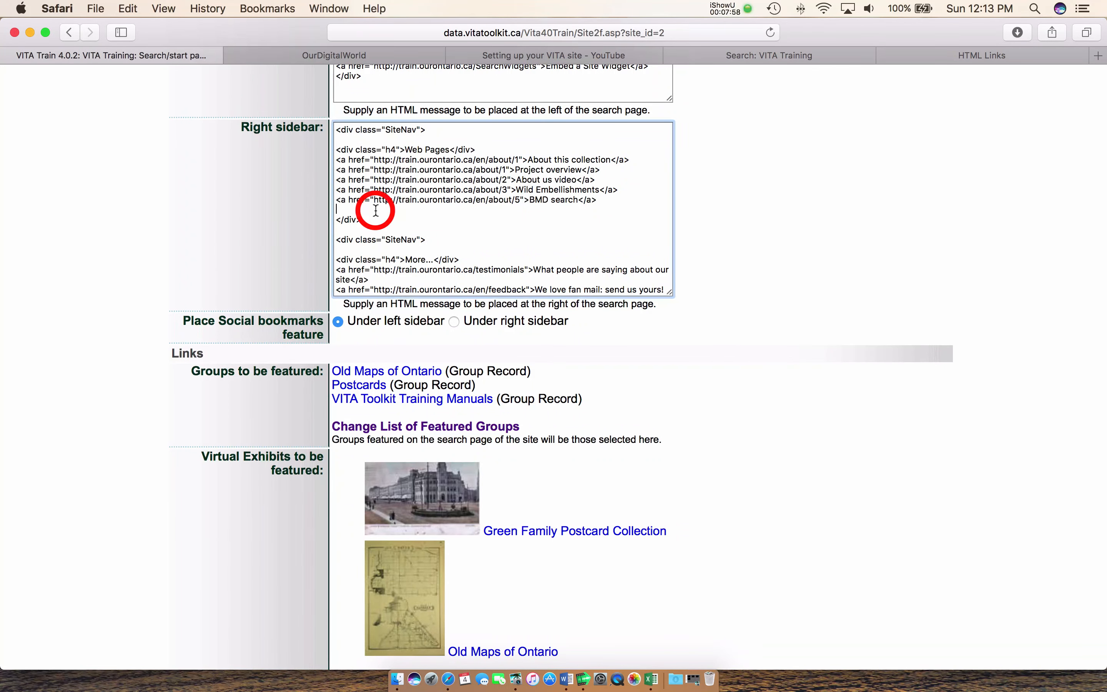
type("<a href=\"")
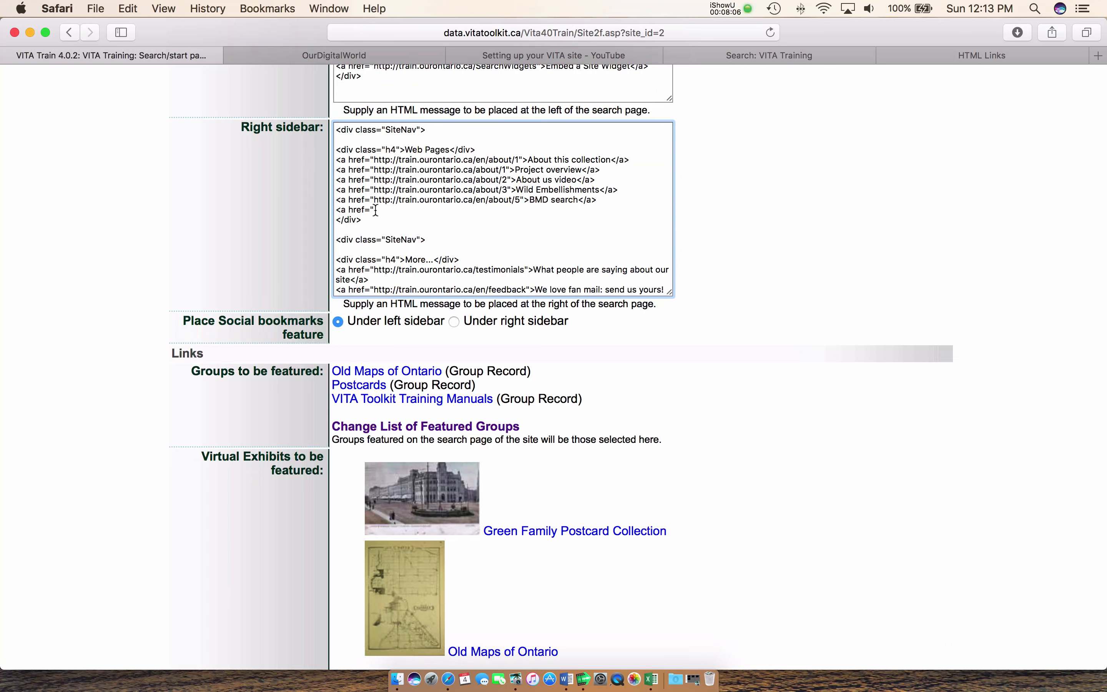
scroll(376, 211, "up", 6)
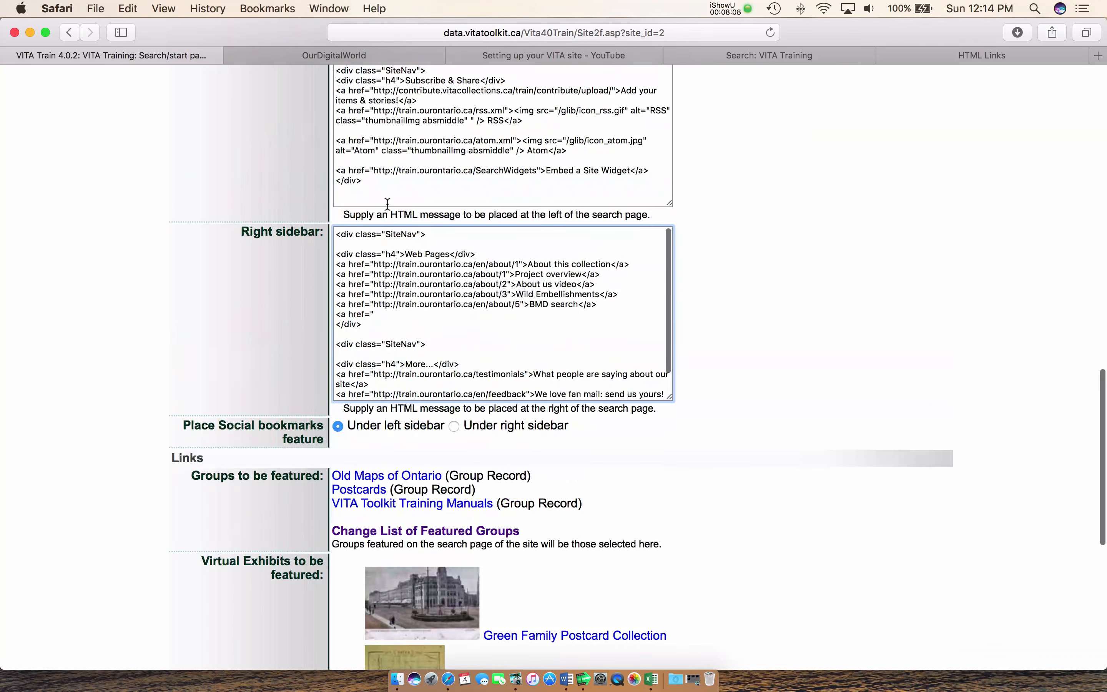
scroll(385, 211, "up", 5)
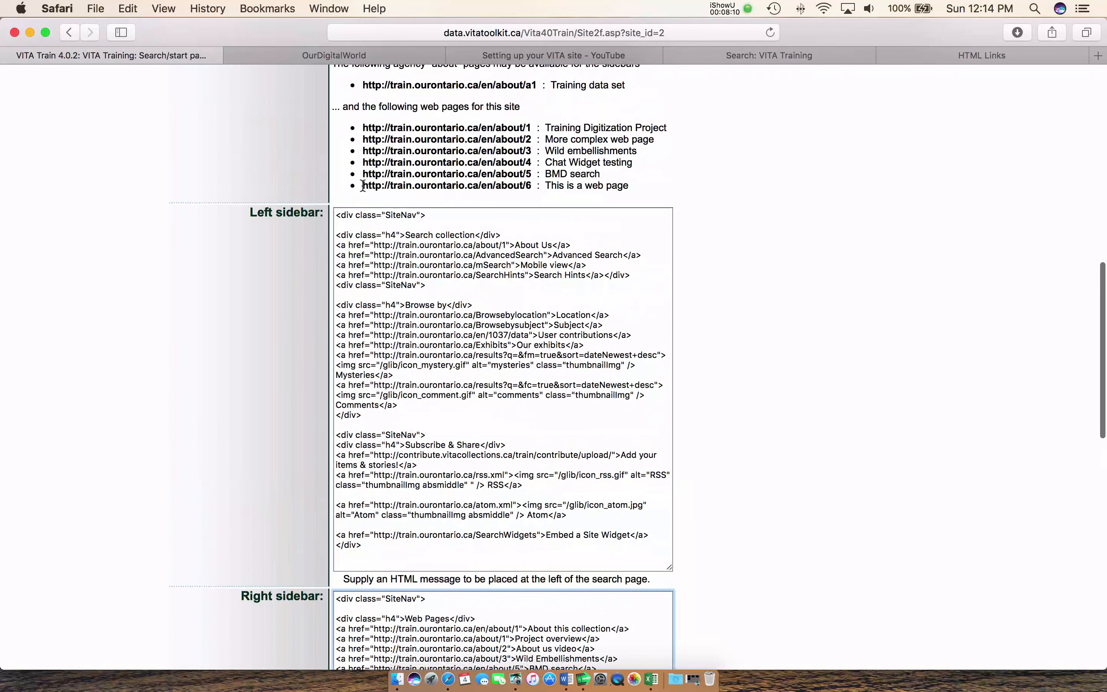
left_click_drag(364, 186, 534, 187)
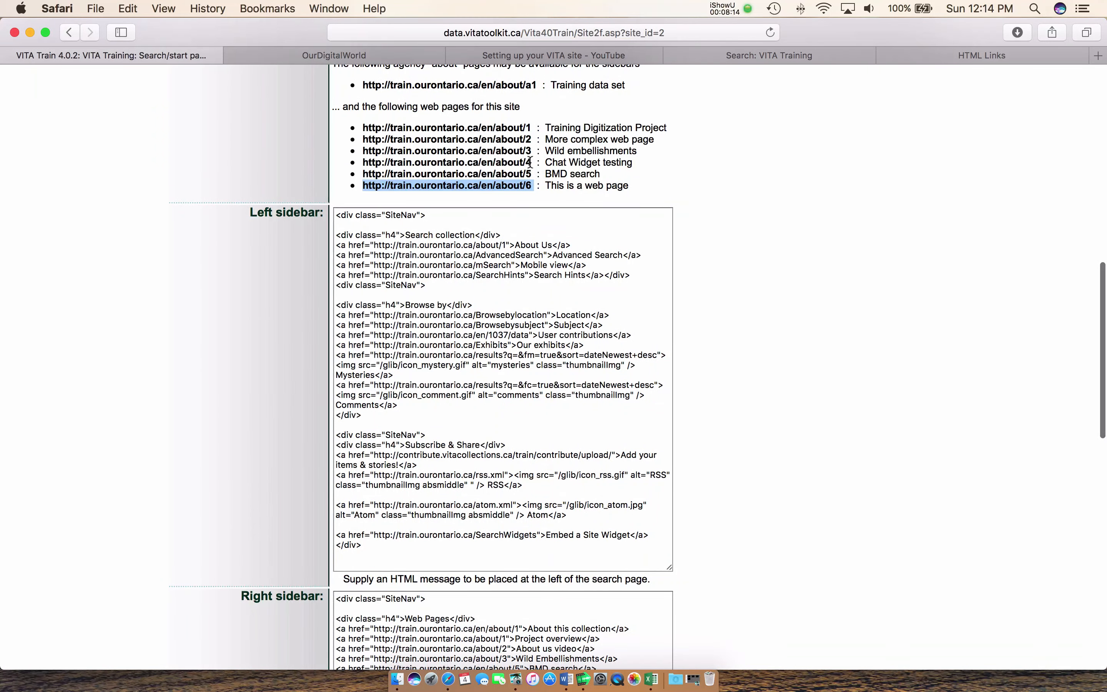
right_click(480, 186)
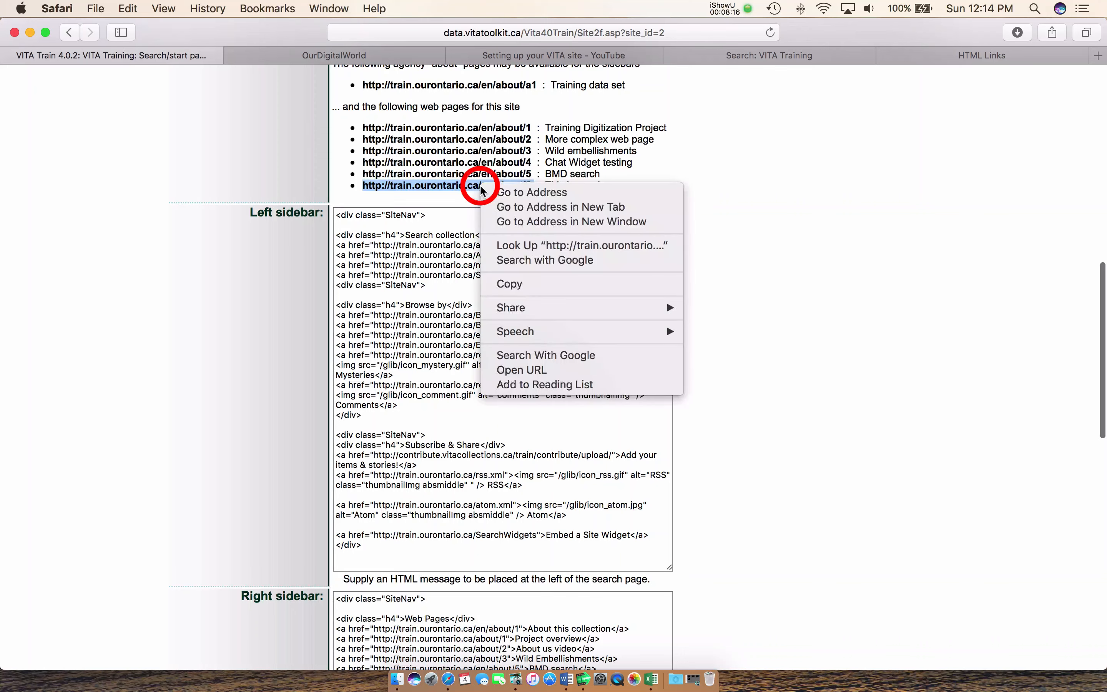
left_click(503, 285)
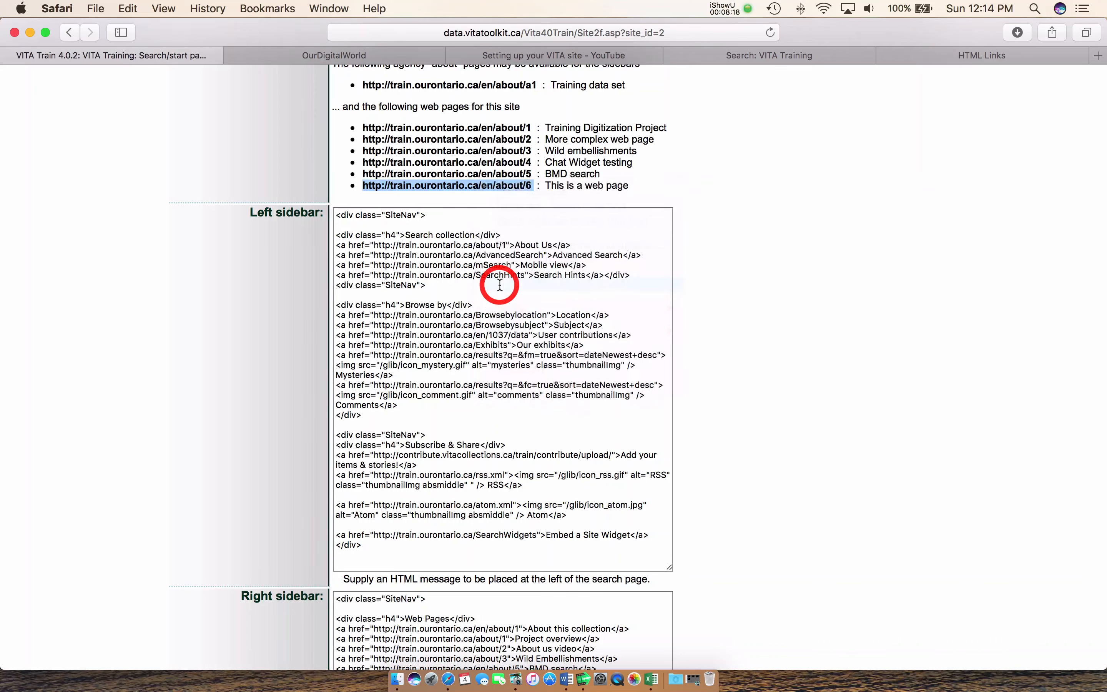
Paste the copied address into the unfinished link below BMD search in the right sidebar code, keeping the closing </div> on its own line.
scroll(457, 286, "down", 5)
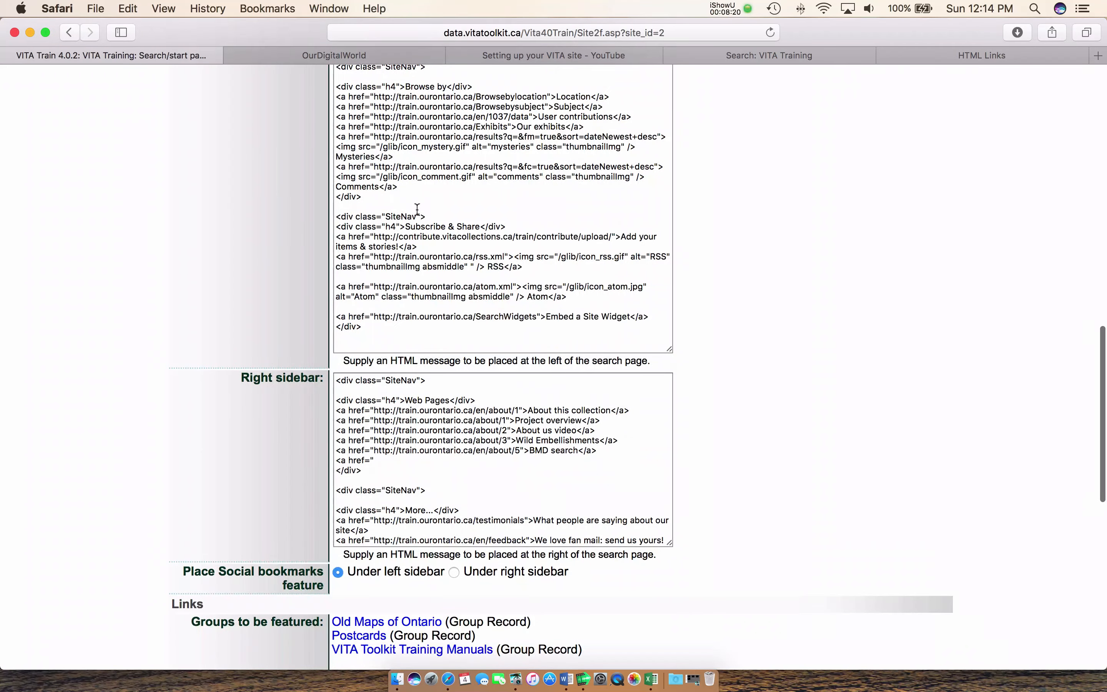
scroll(417, 216, "down", 3)
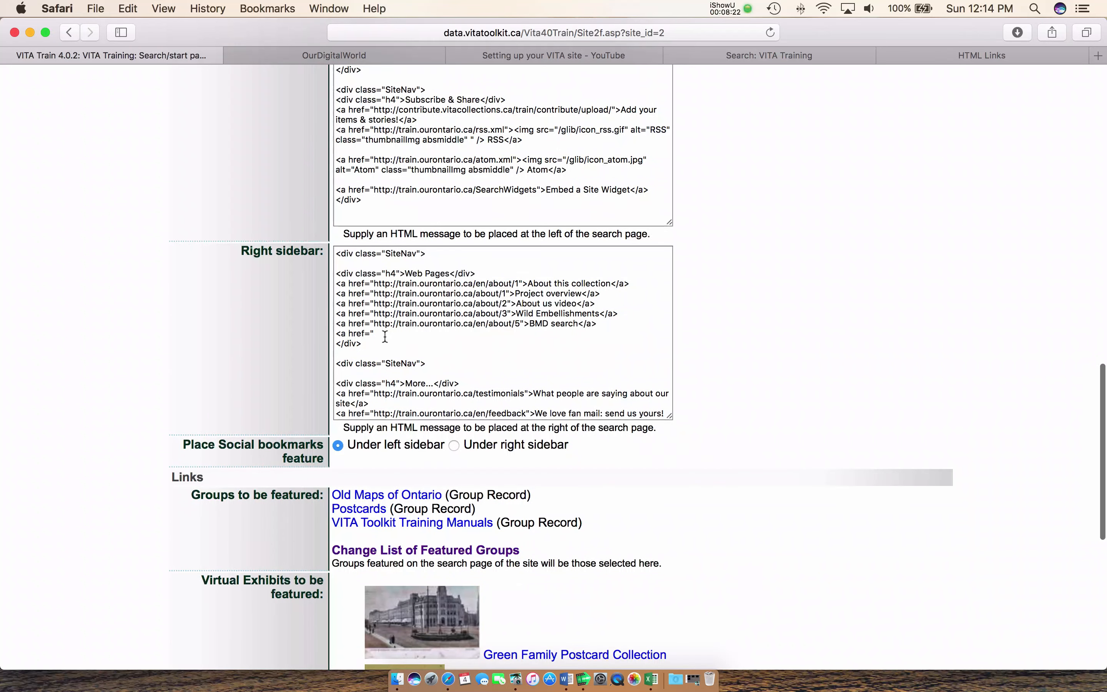
left_click(386, 335)
right_click(386, 336)
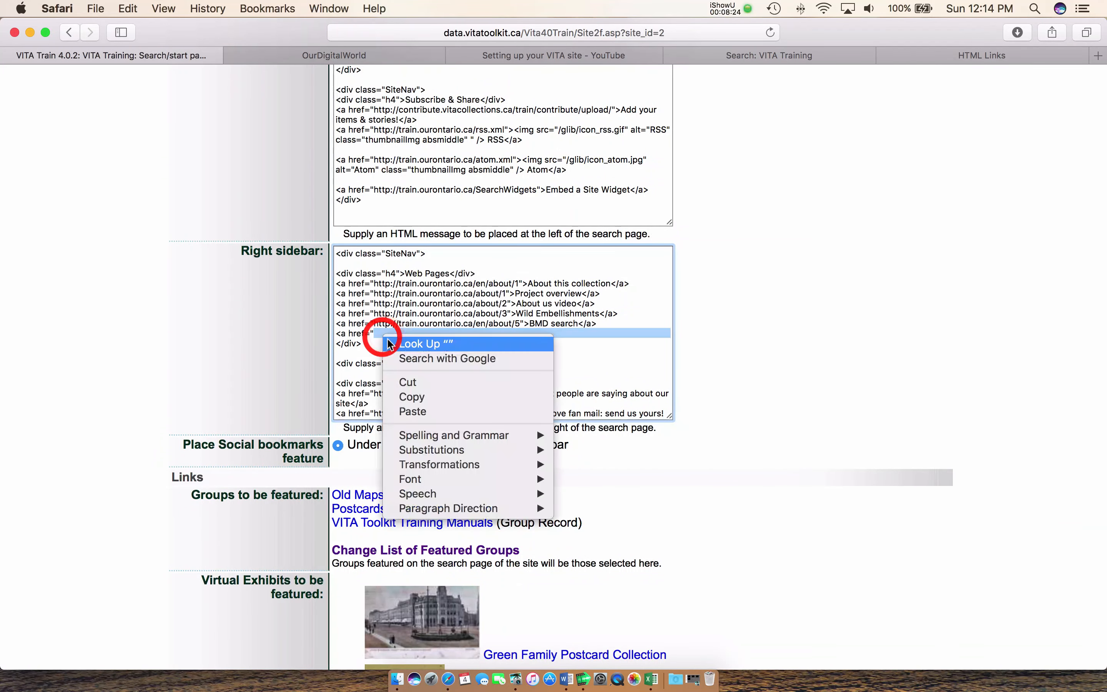
left_click(414, 411)
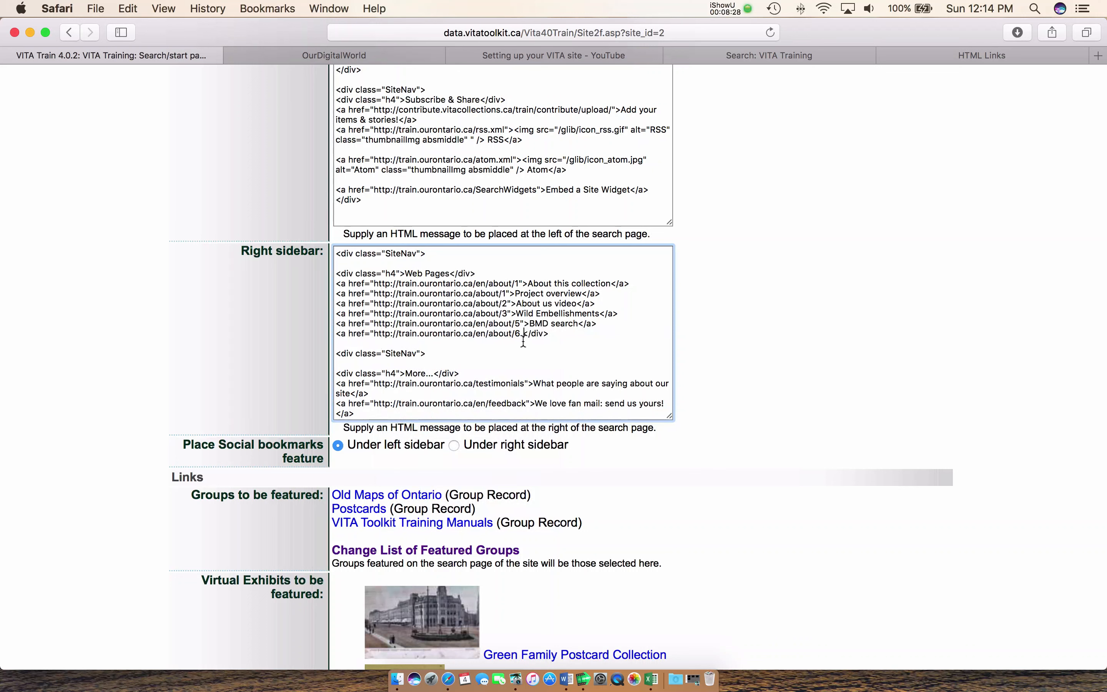
key("Return")
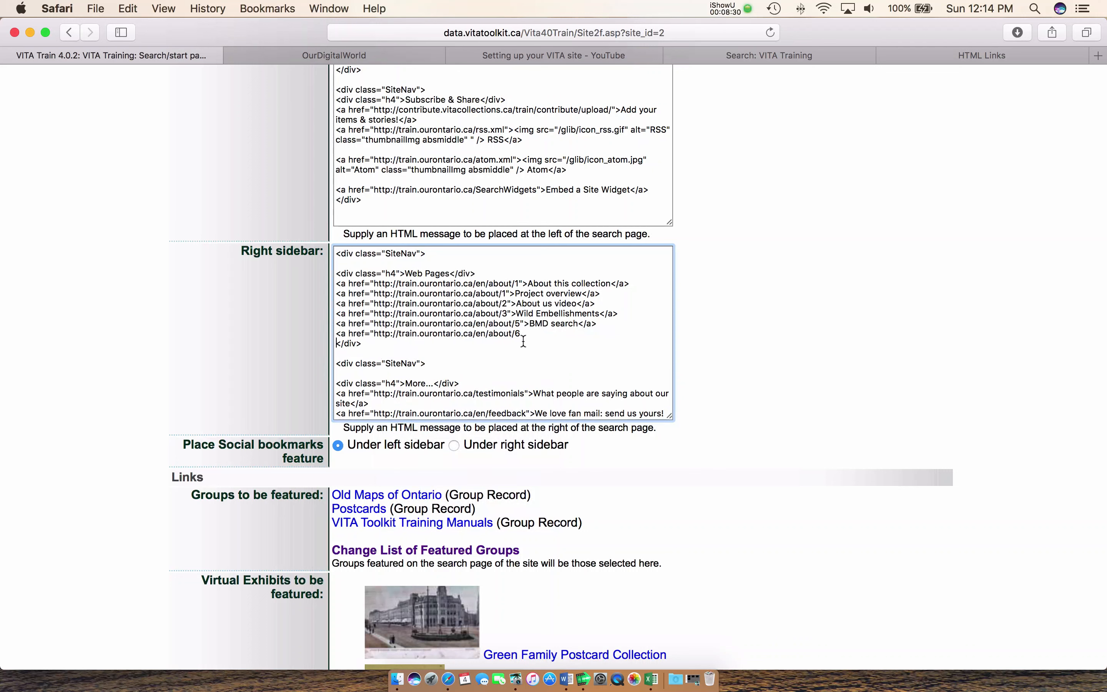
Complete the about/6 link with ">This is a web page</a> and save the updated Search page settings.
left_click(532, 338)
type("is is s")
type(" web page</a>")
scroll(576, 348, "down", 2)
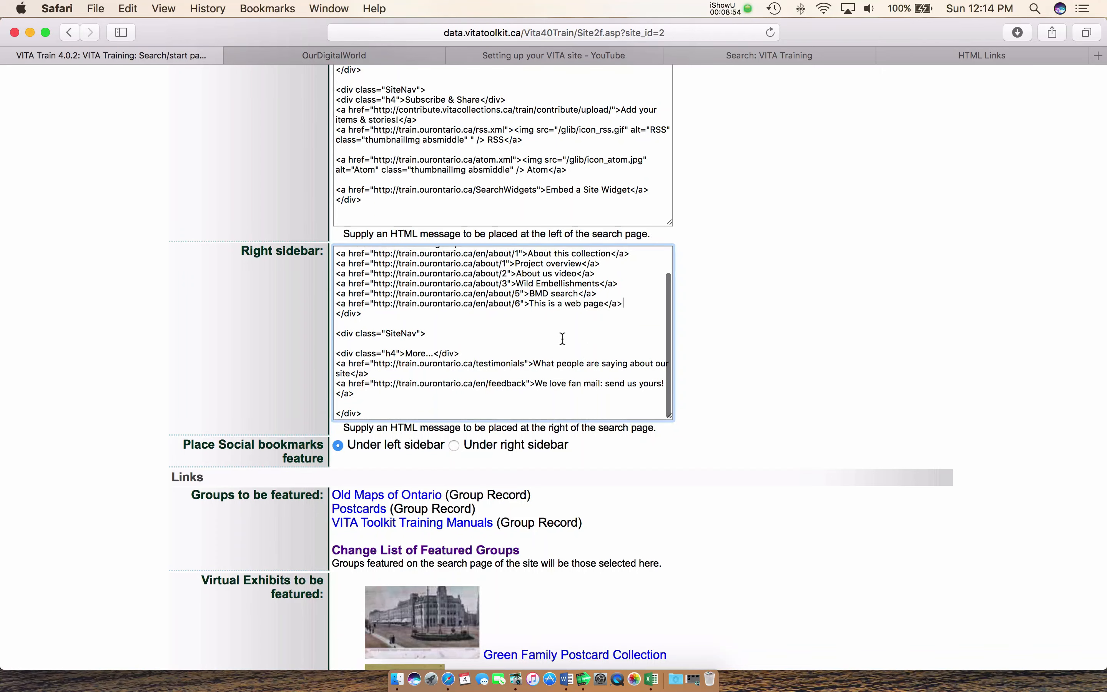
scroll(567, 353, "down", 2)
scroll(689, 482, "down", 9)
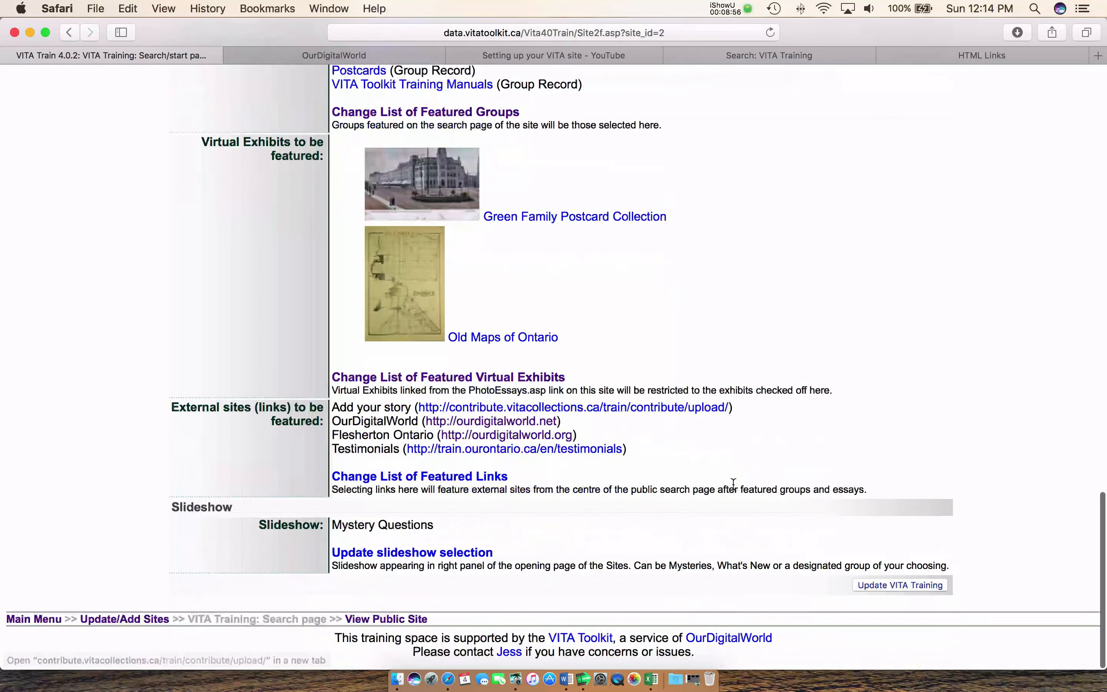
left_click(927, 586)
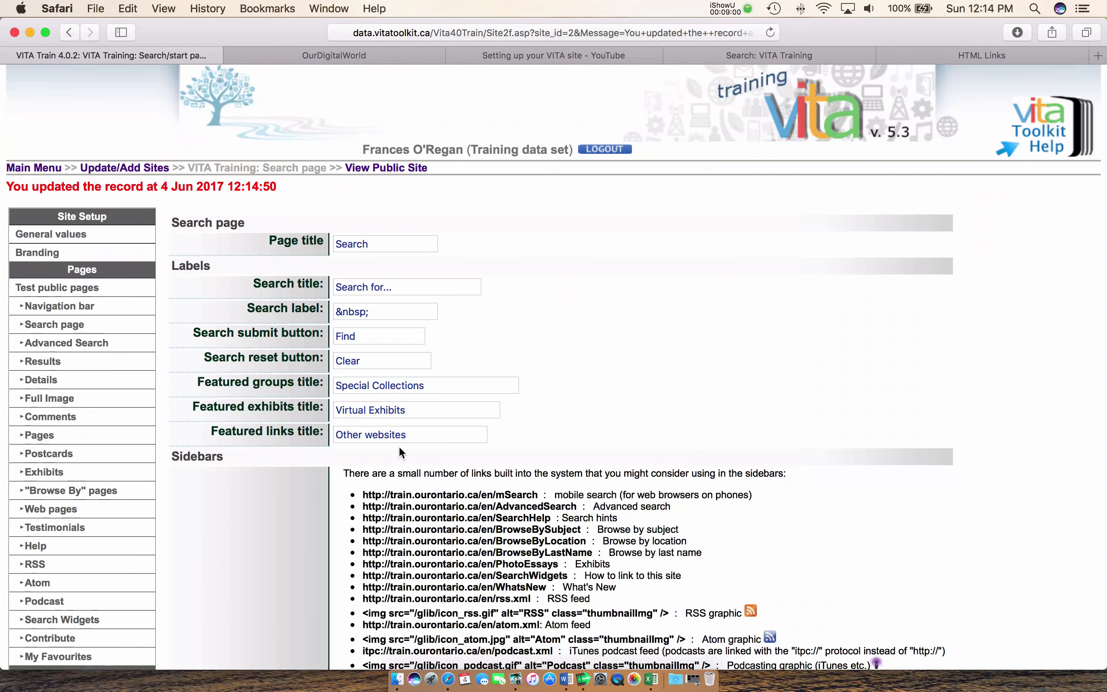
Reinitialize the public site to publish the changed sidebar.
scroll(267, 447, "down", 5)
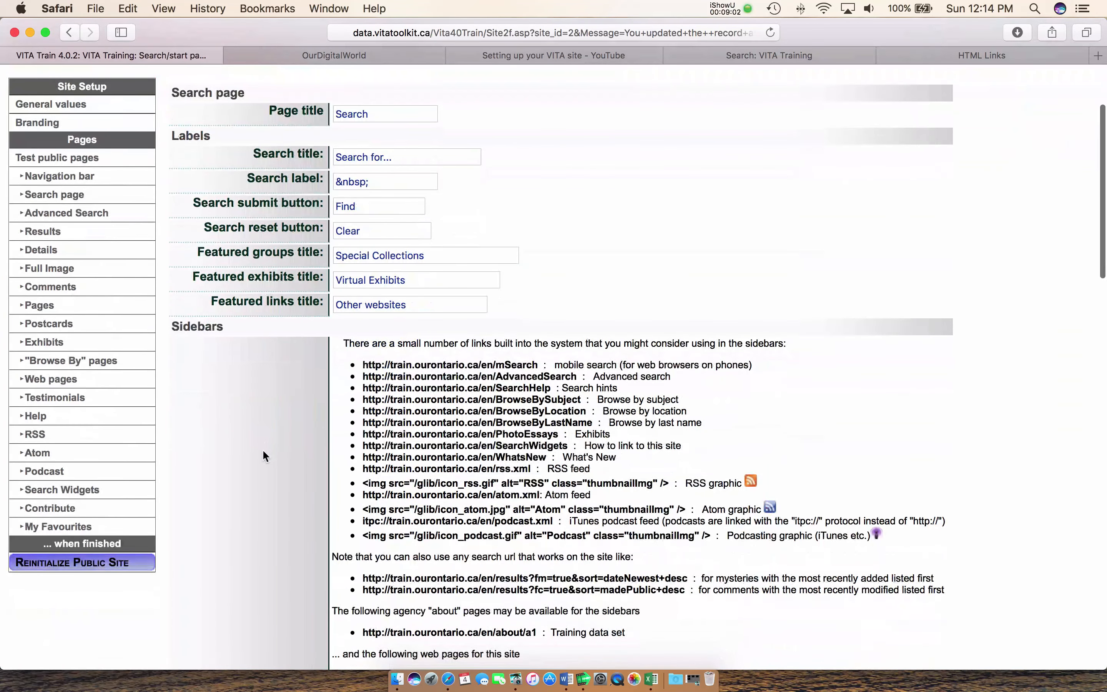
scroll(262, 459, "down", 3)
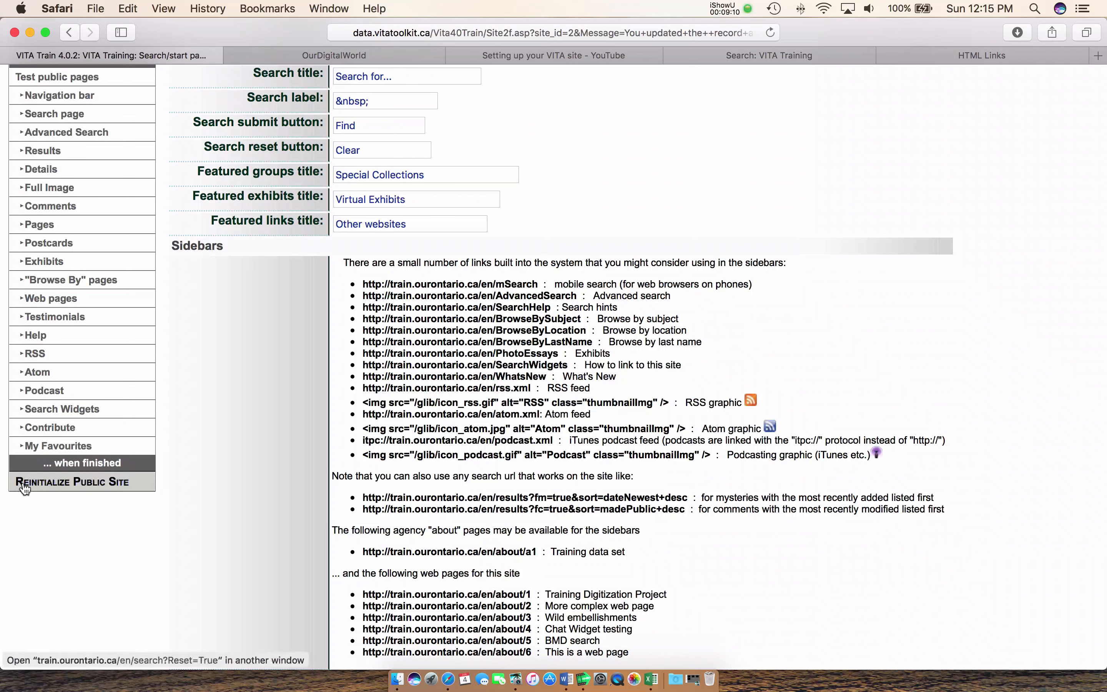
left_click(65, 486)
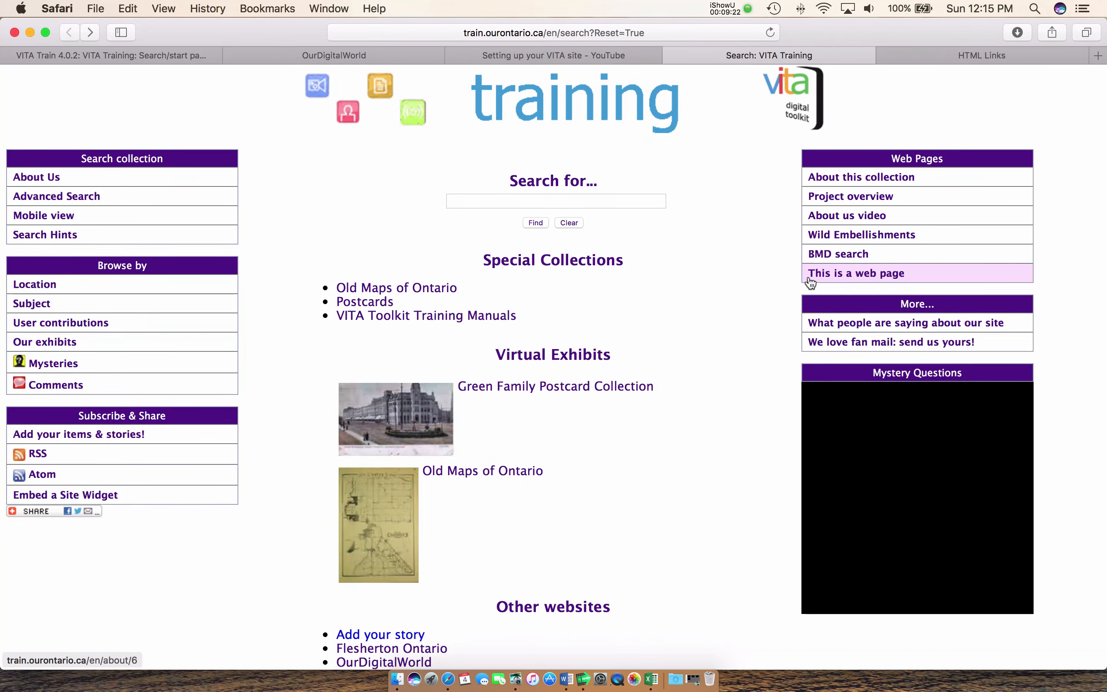
Open "This is a web page" from the public search page's sidebar and test its Our Digital World link.
left_click(844, 279)
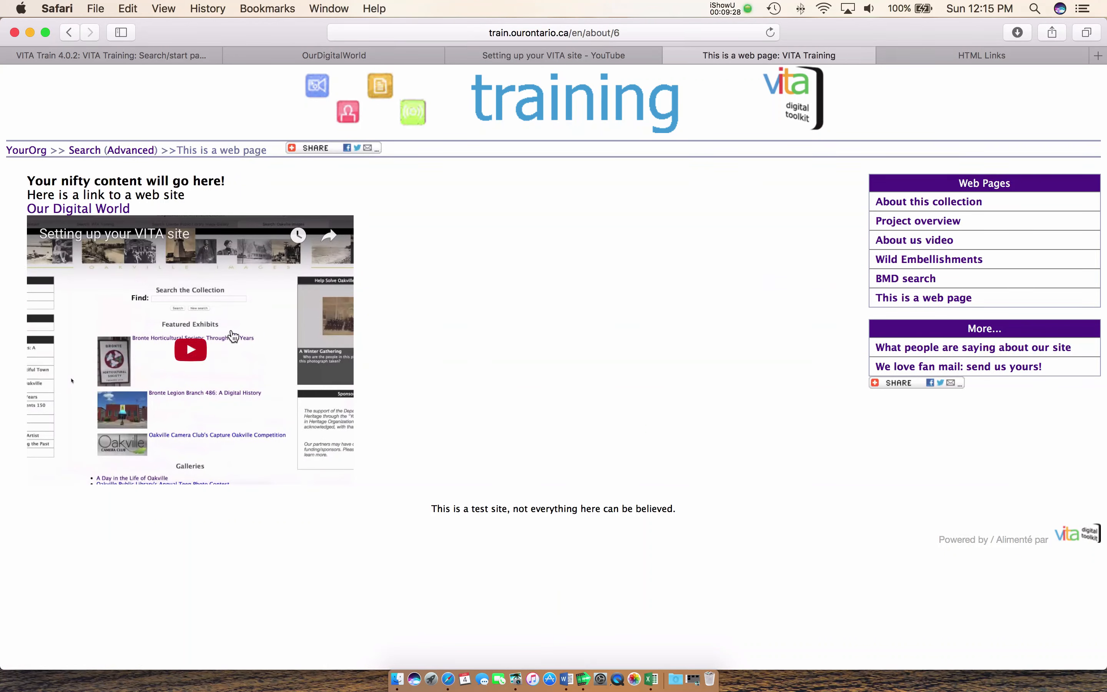
left_click(72, 211)
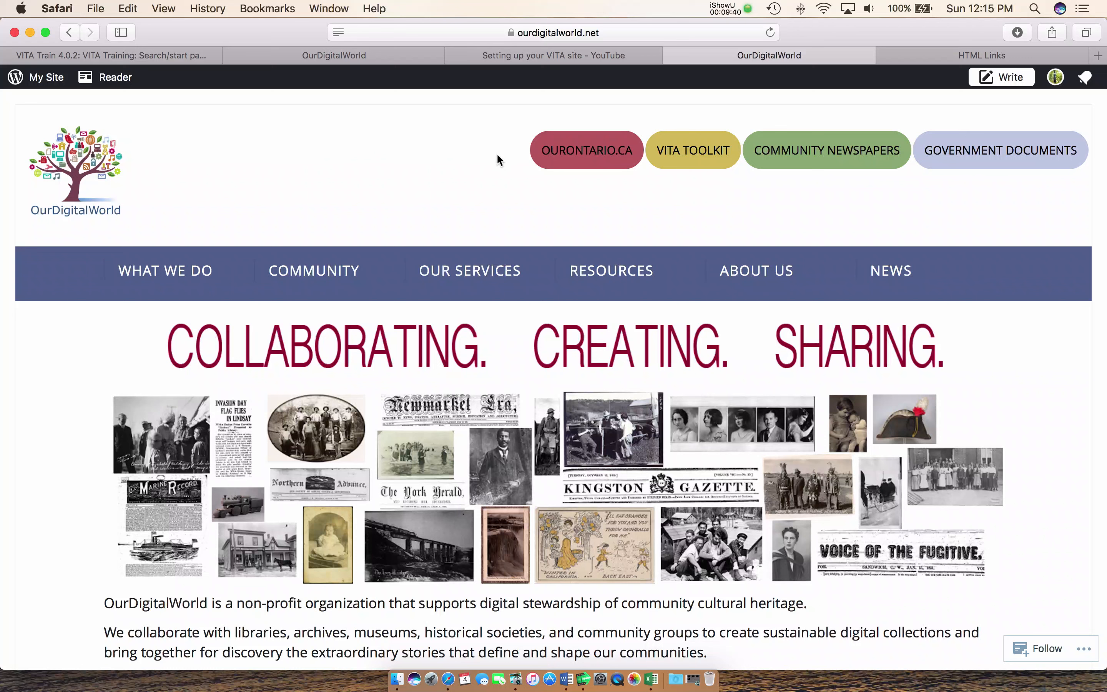
left_click(84, 55)
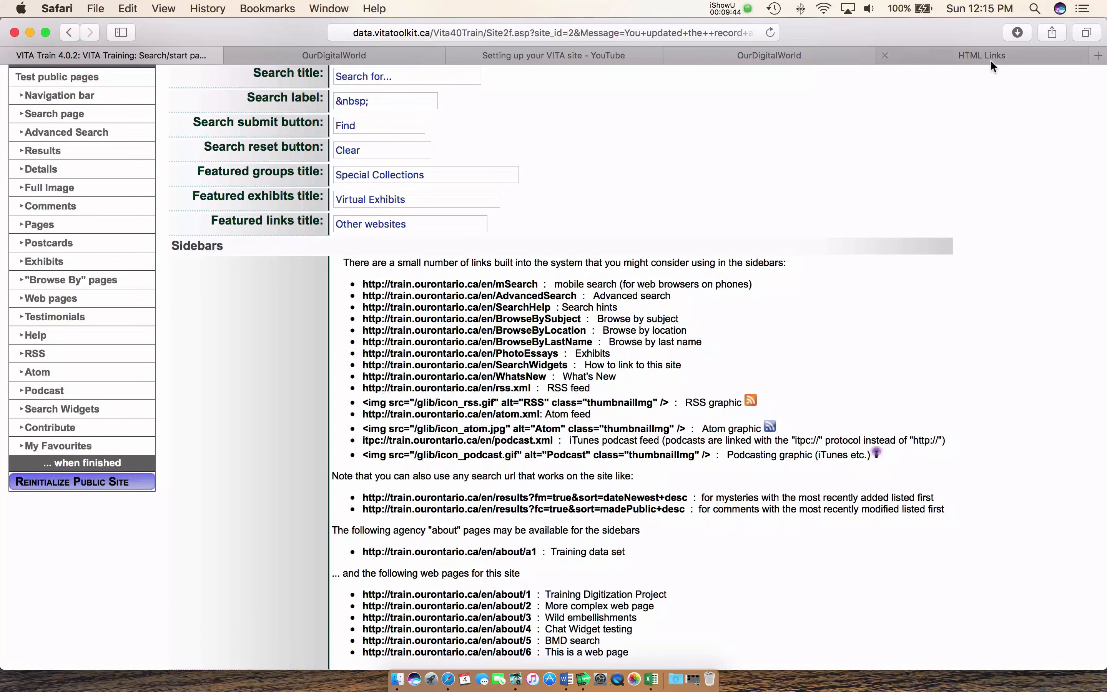
left_click(594, 55)
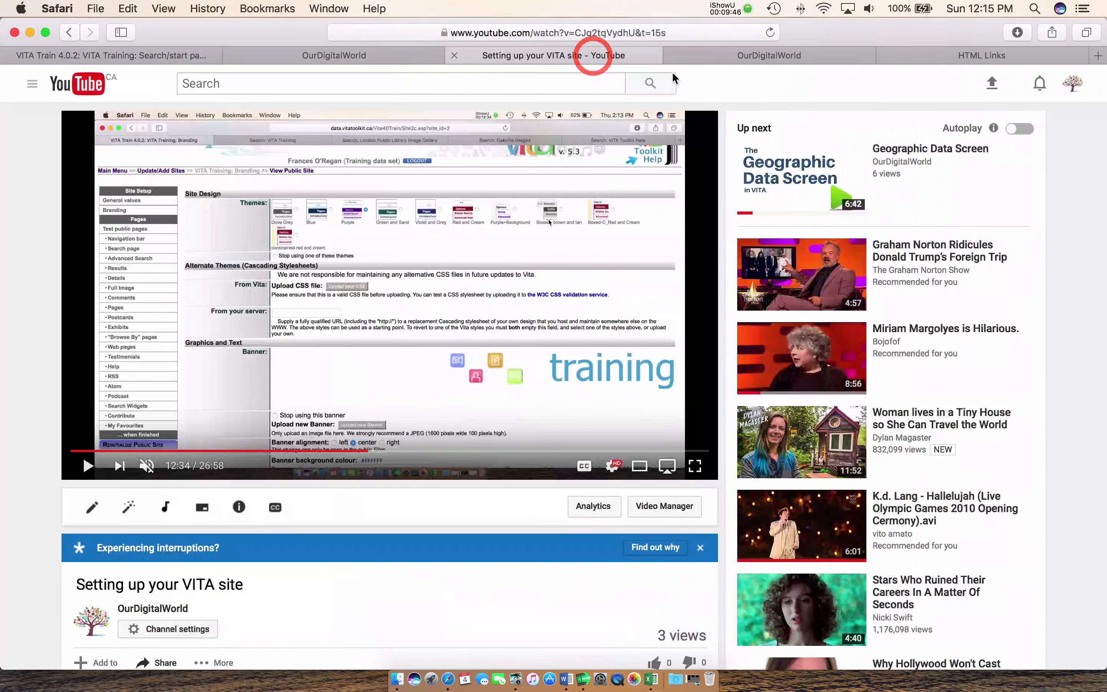
left_click(69, 32)
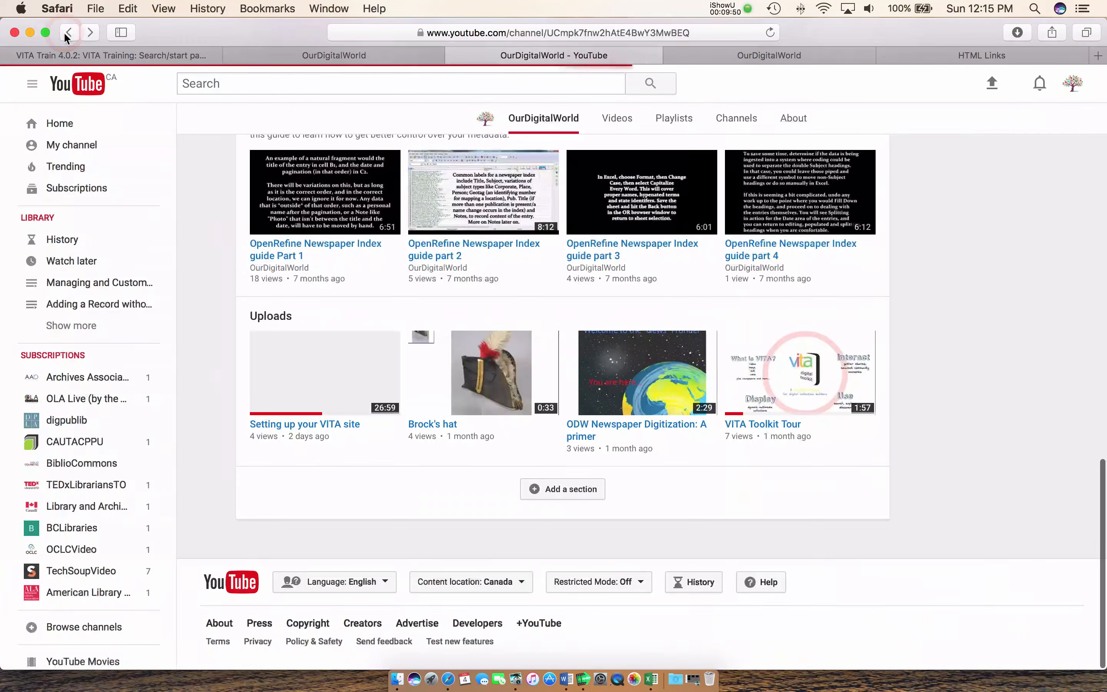
left_click(63, 54)
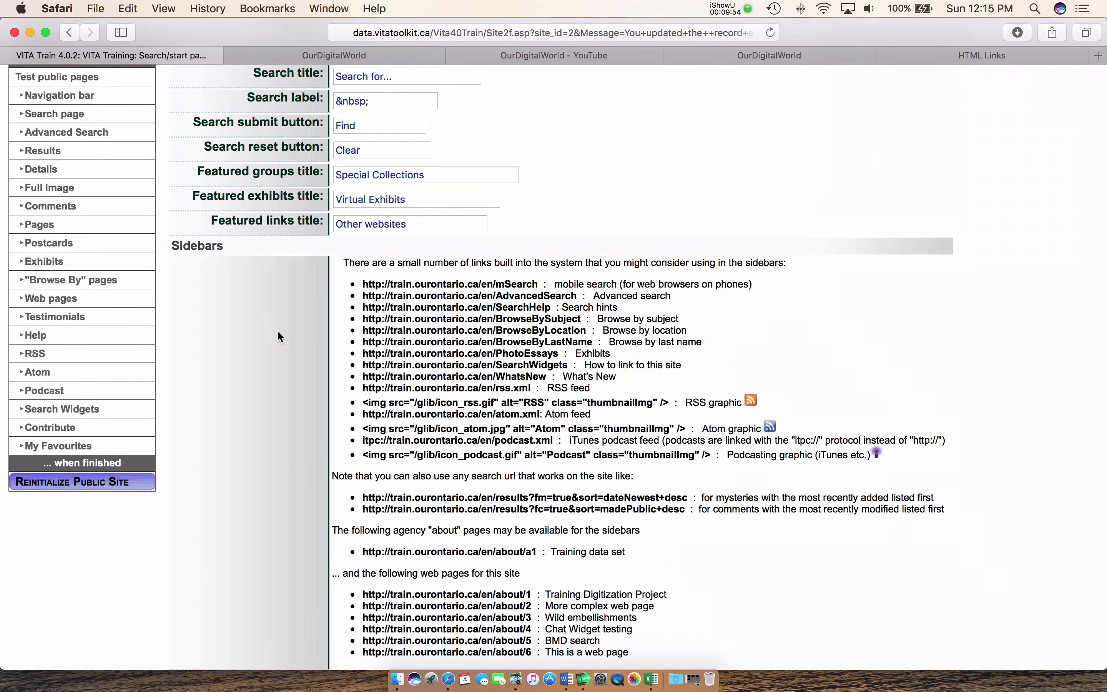
scroll(276, 332, "down", 5)
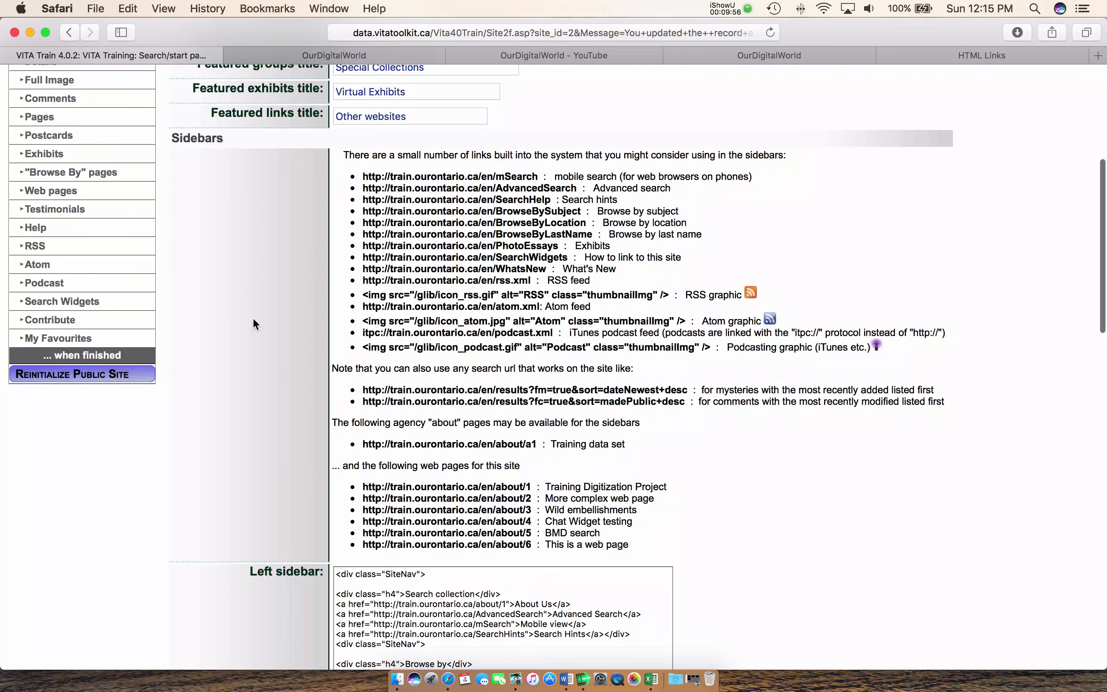
scroll(253, 319, "up", 1)
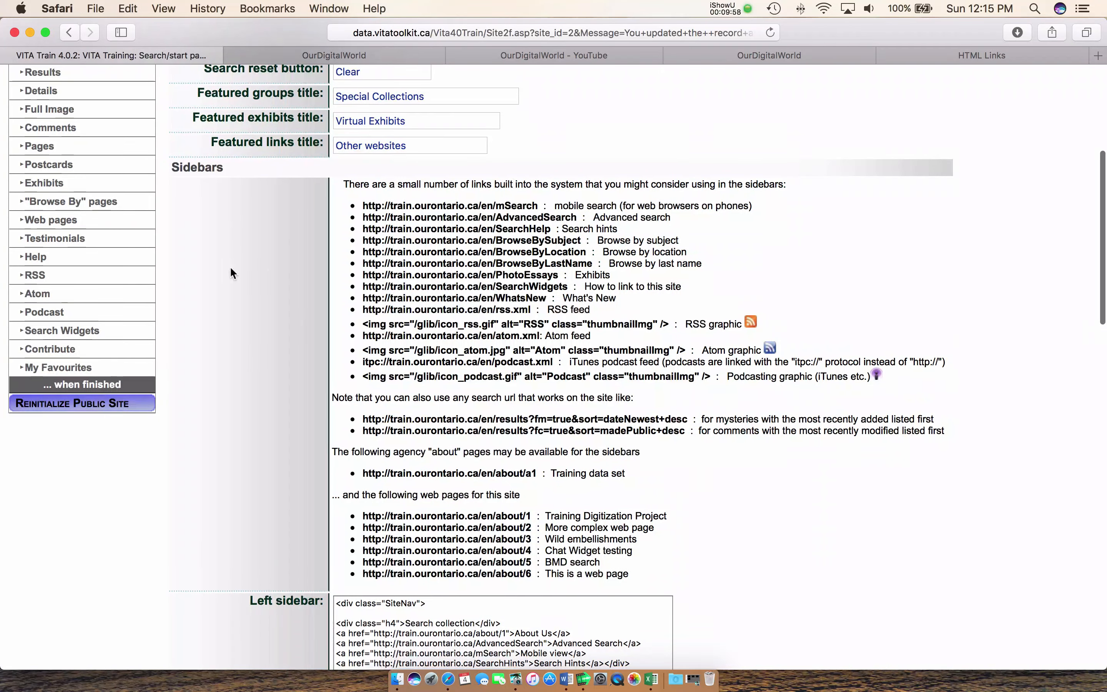
scroll(226, 269, "up", 8)
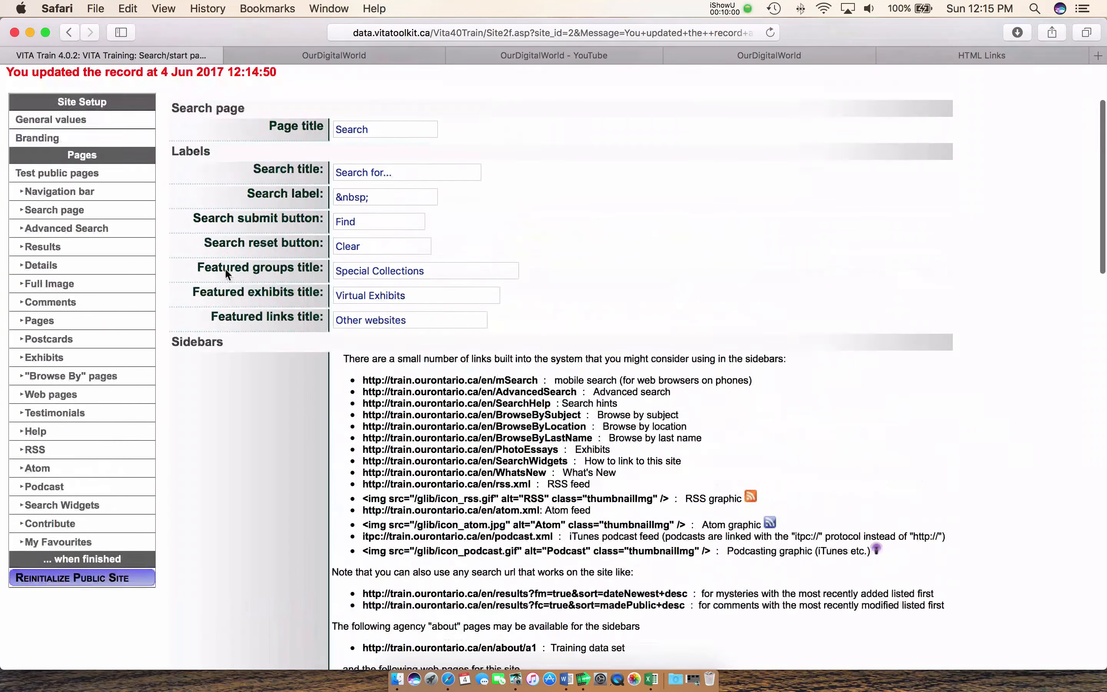
scroll(227, 251, "up", 2)
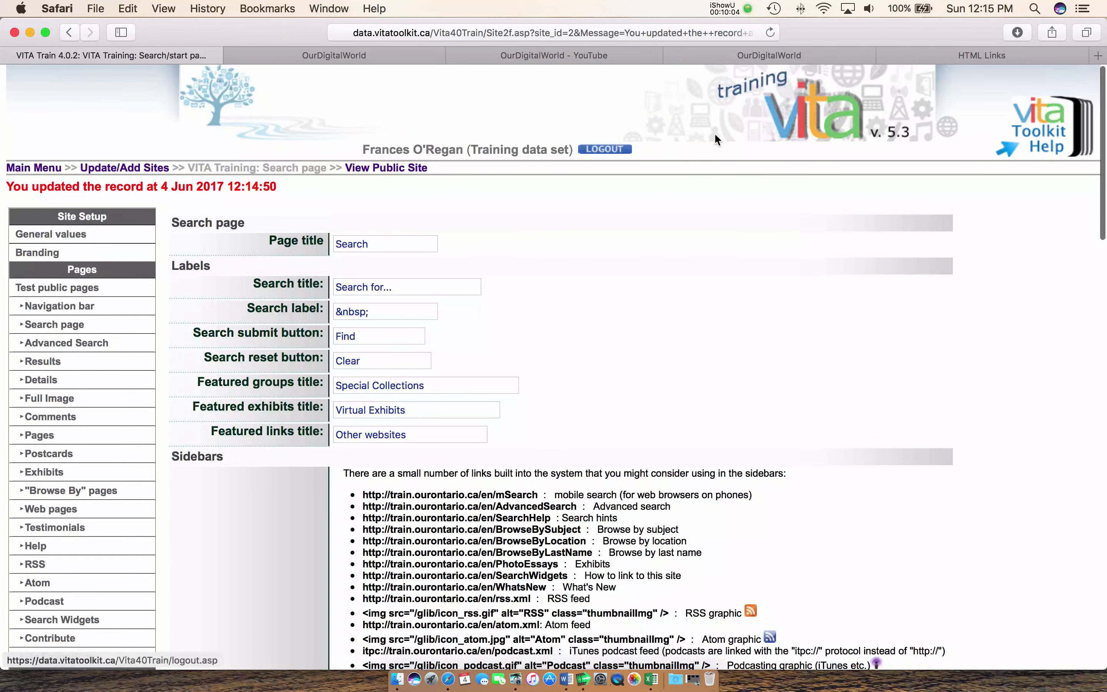
Open the VITA Toolkit Help site in a new browser tab and go to its Managing & Customizing your site topic.
left_click(1097, 56)
scroll(736, 261, "down", 5)
scroll(725, 274, "down", 3)
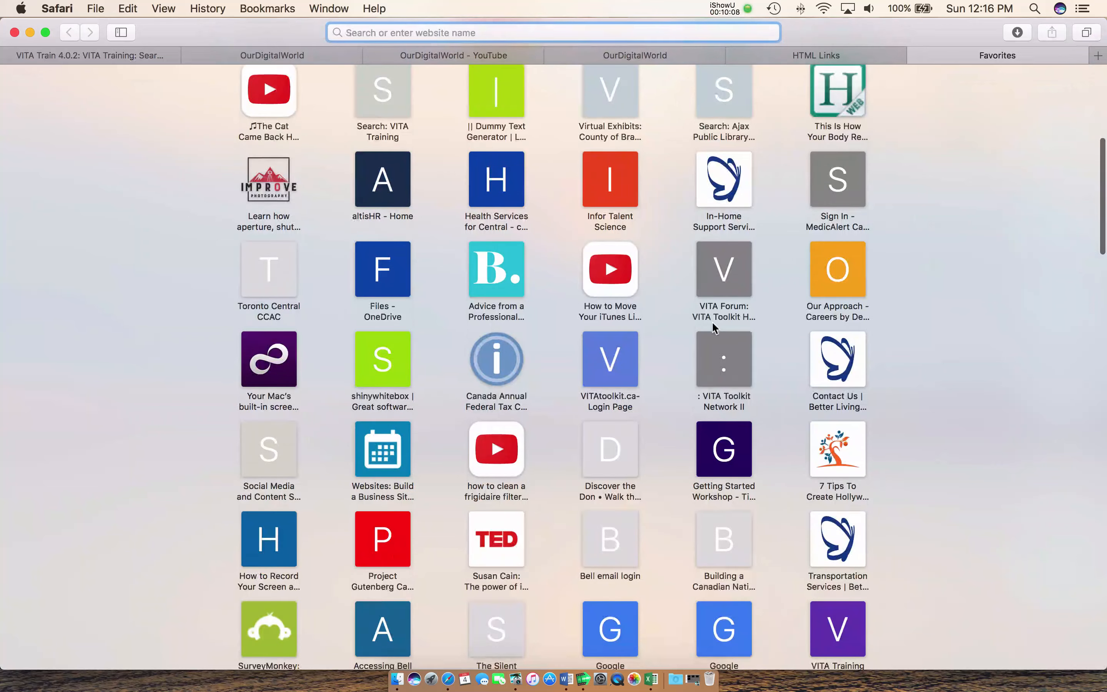
left_click(716, 385)
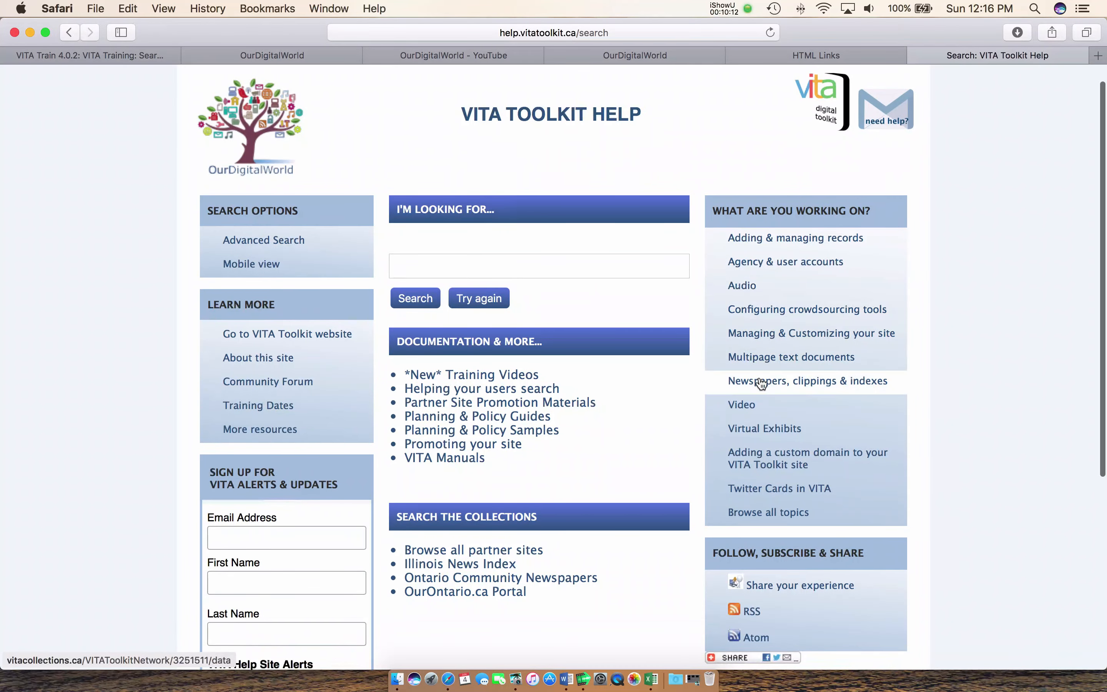
left_click(843, 339)
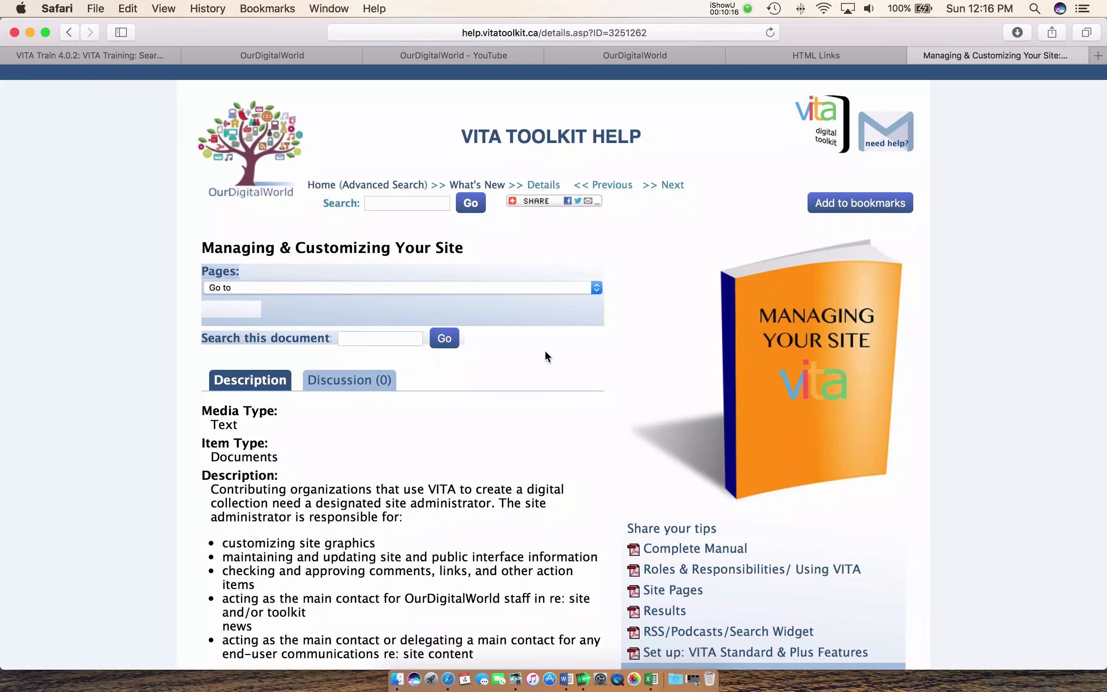
Review the Managing & Customizing Your Site help page, including its manual chapters, PDF downloads, related materials and related links.
scroll(545, 350, "down", 5)
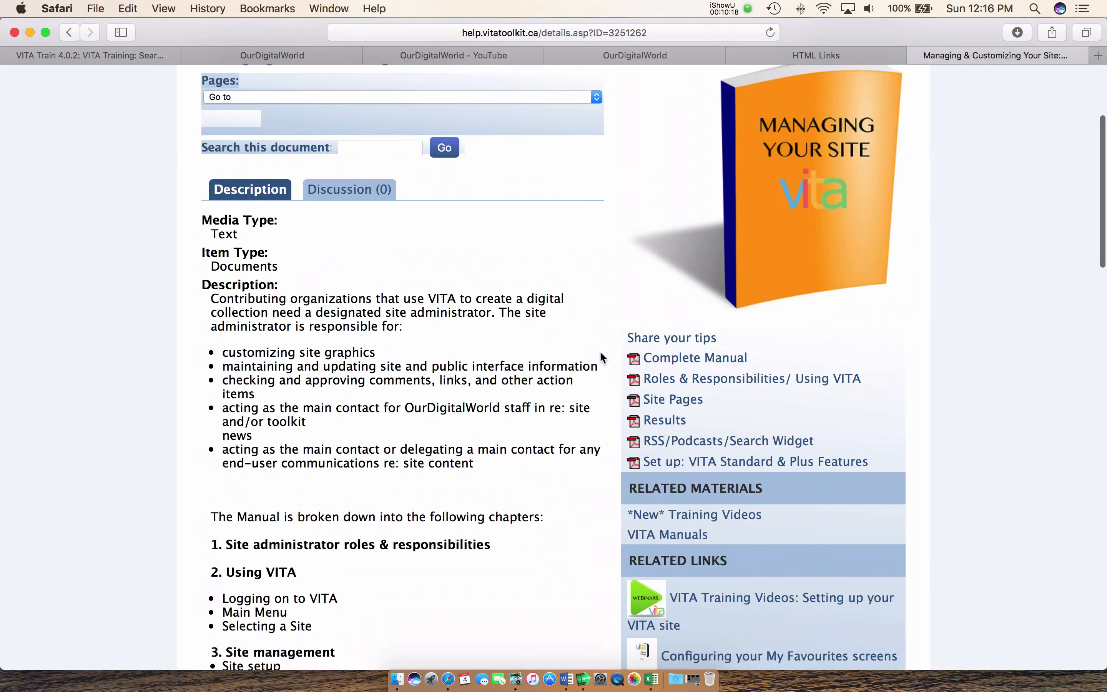
scroll(599, 357, "up", 3)
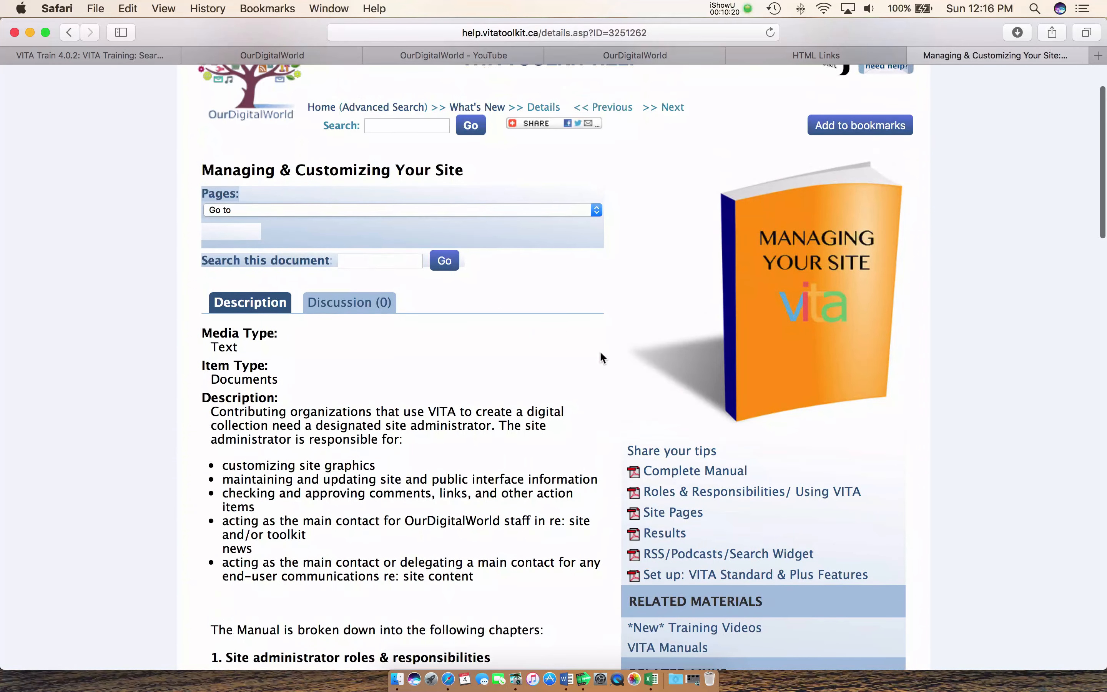
scroll(599, 357, "down", 5)
scroll(577, 388, "down", 3)
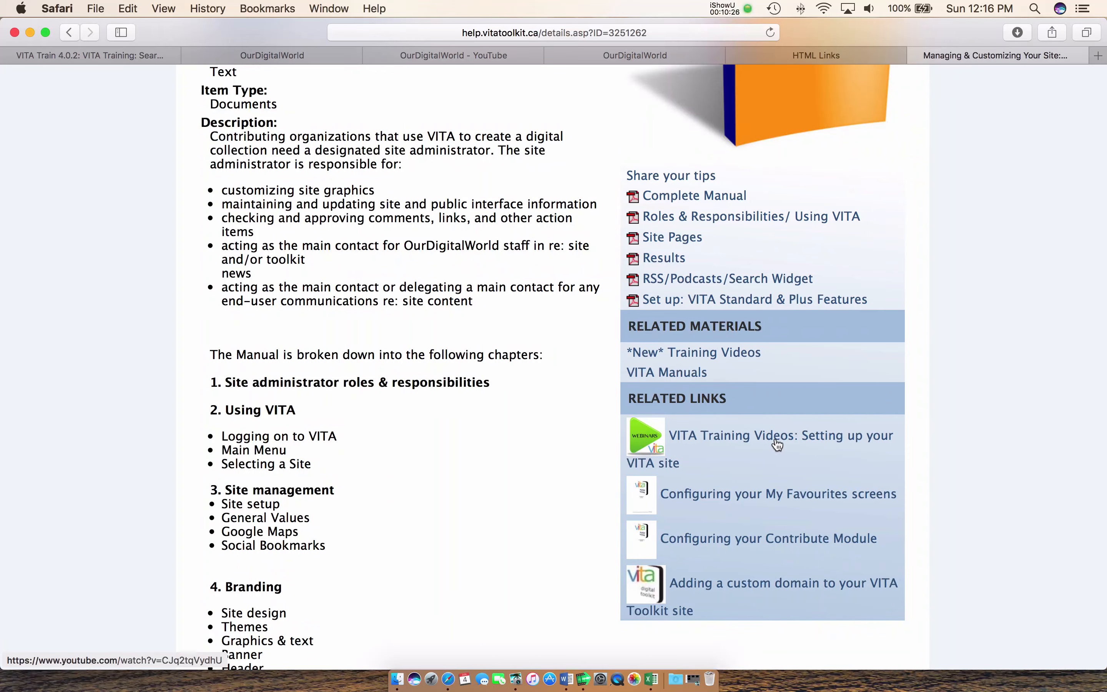
scroll(590, 371, "up", 10)
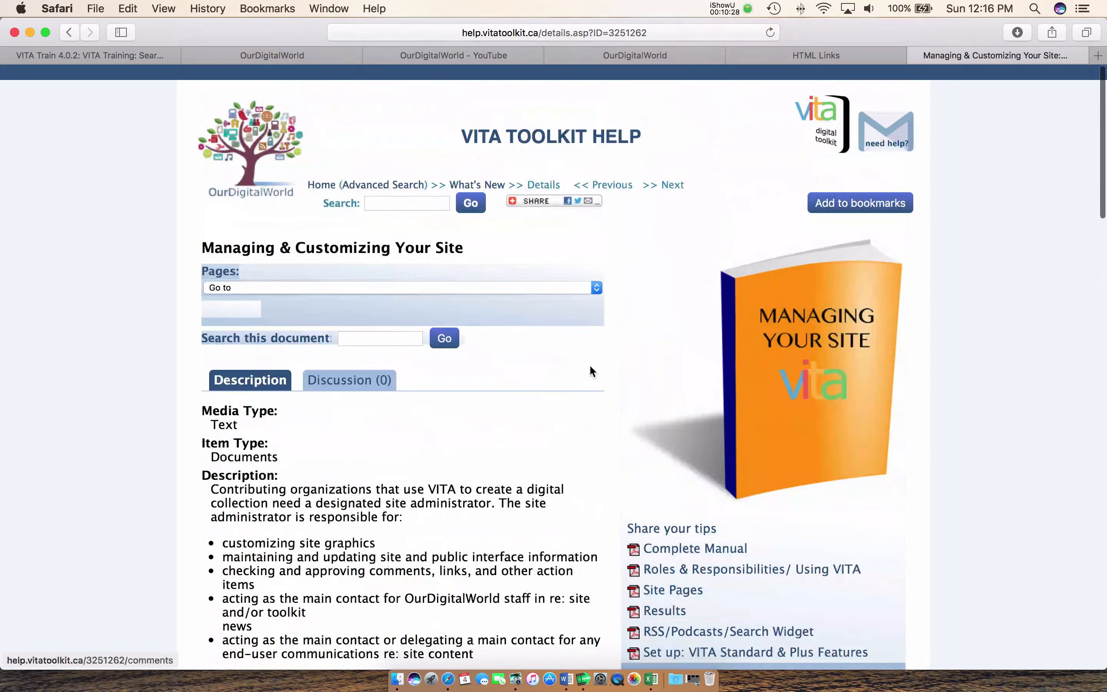
left_click(96, 55)
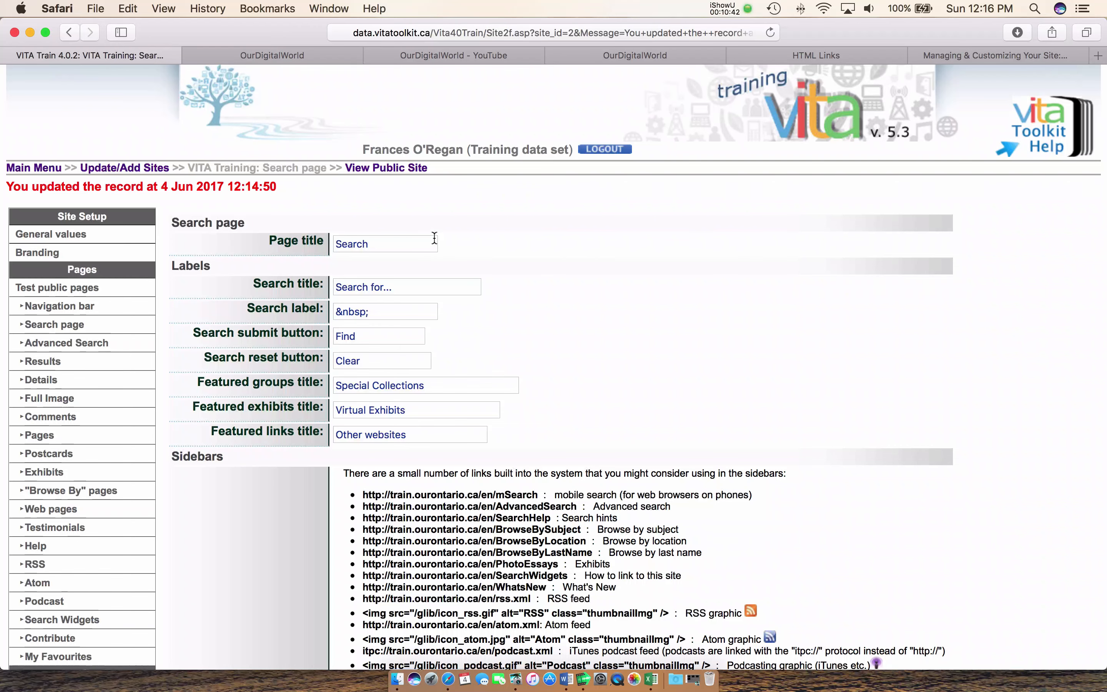
left_click(940, 51)
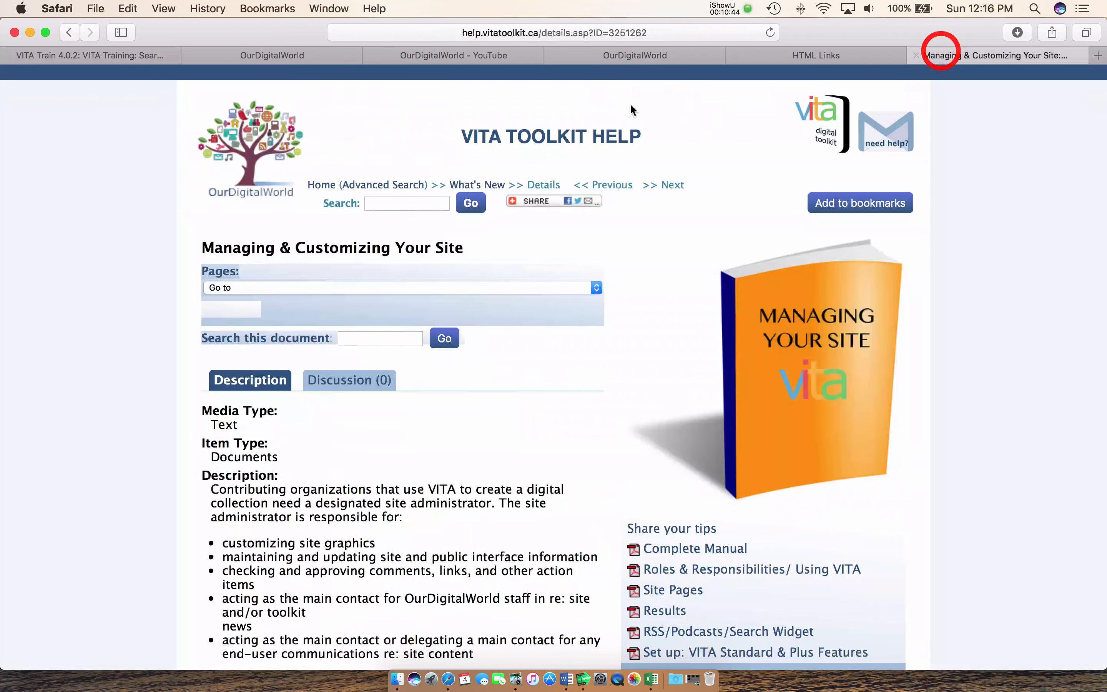
Open the Community Forum from the VITA Toolkit Help home page and look through its full list of discussion topics.
left_click(460, 134)
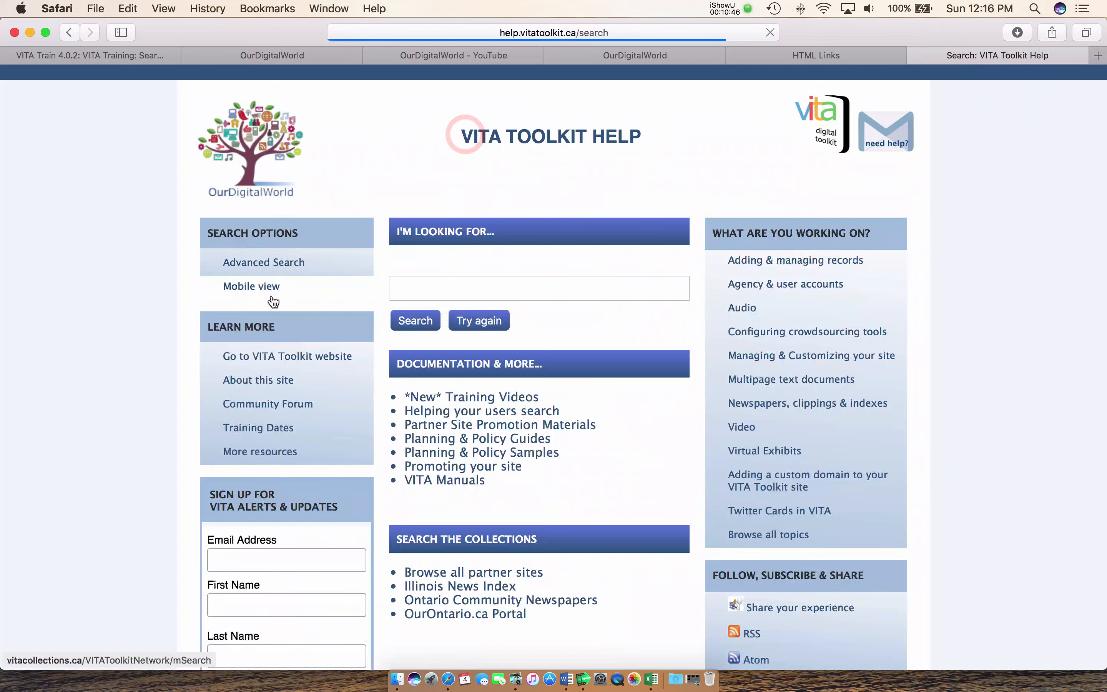
left_click(248, 404)
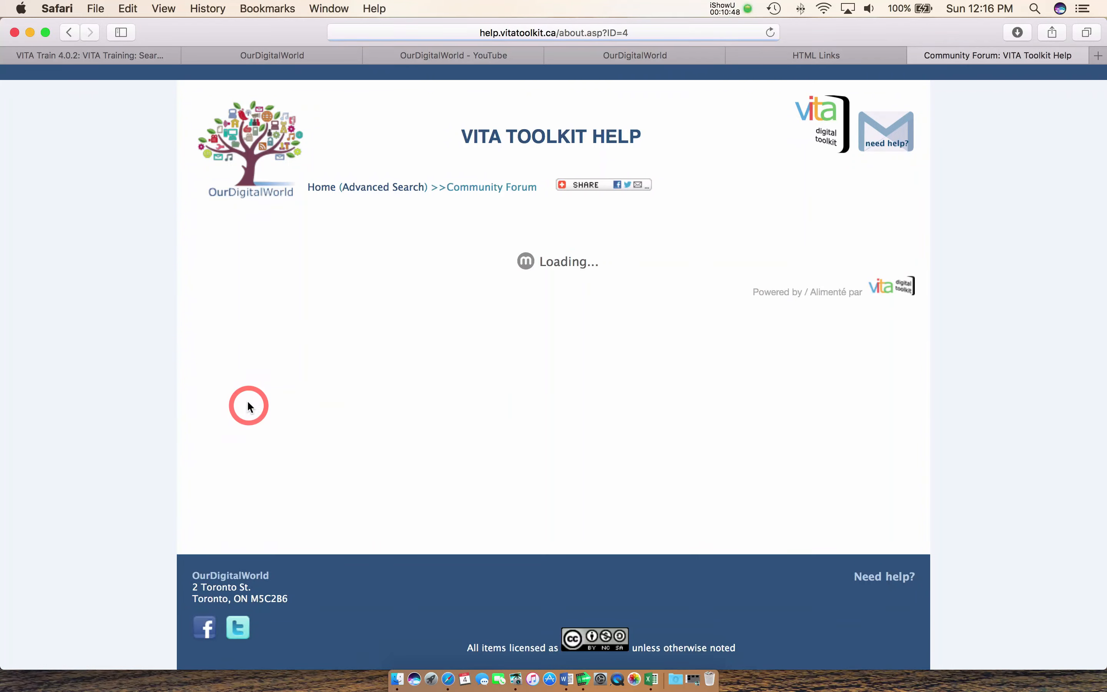
scroll(222, 337, "down", 5)
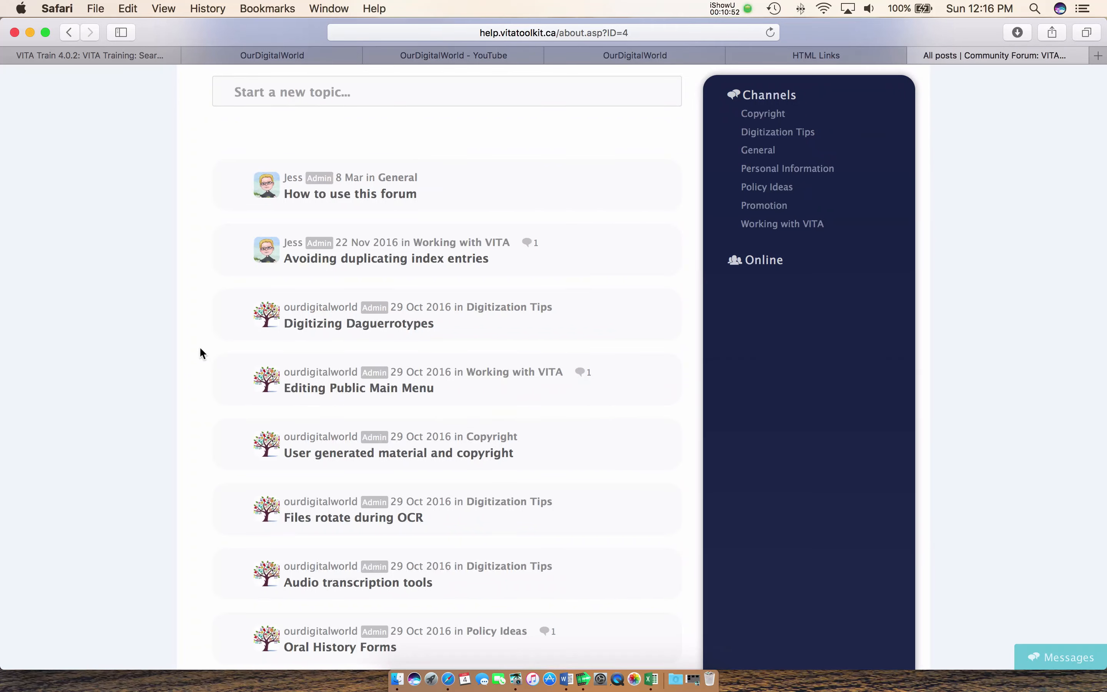
scroll(208, 353, "down", 4)
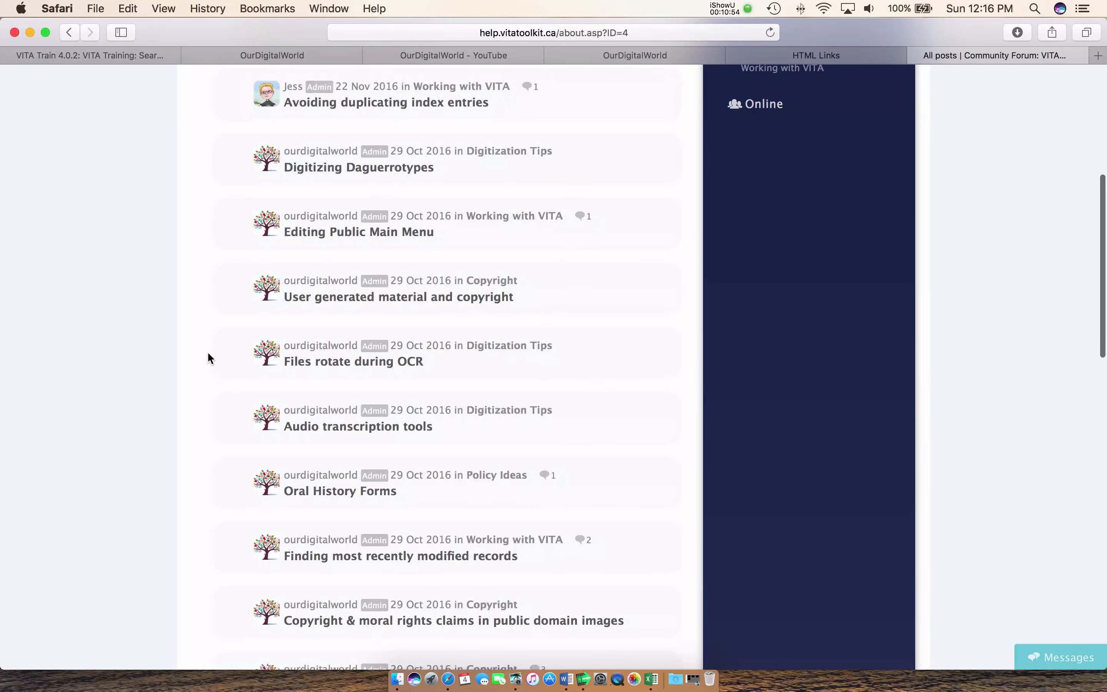
scroll(208, 358, "down", 6)
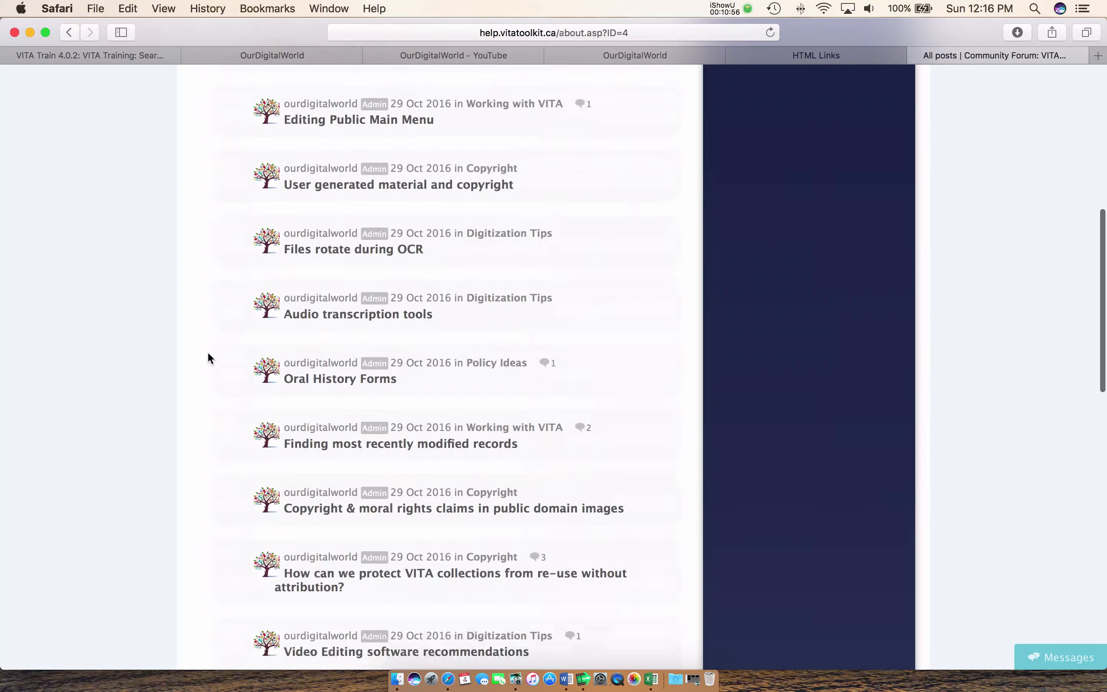
scroll(208, 355, "down", 4)
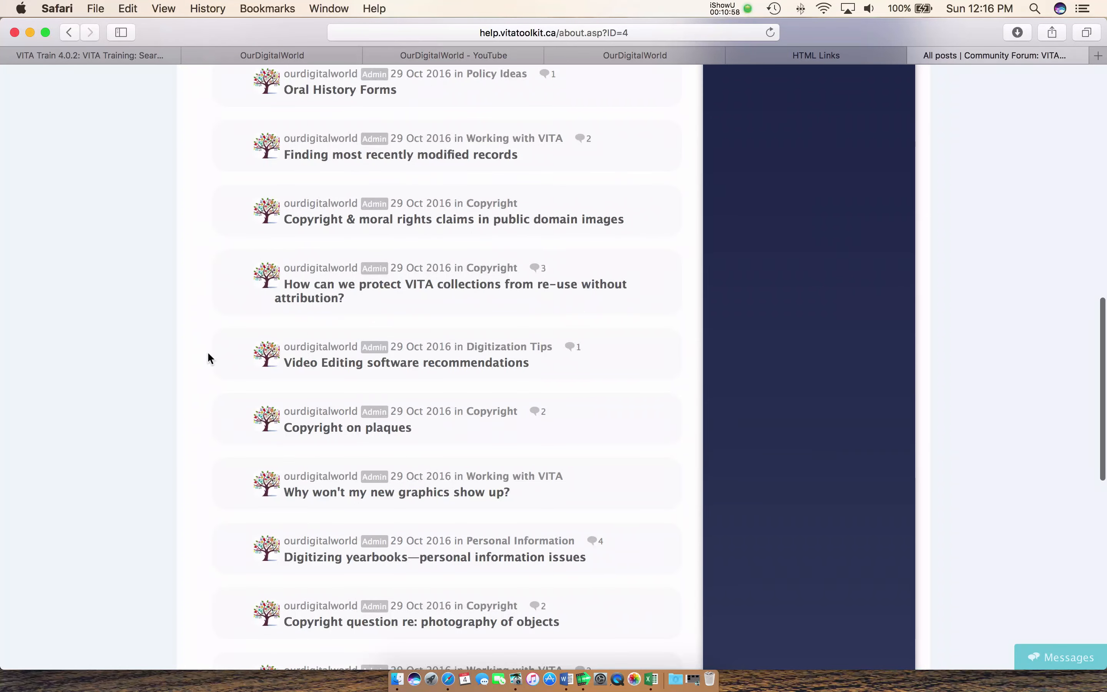
scroll(208, 355, "down", 3)
scroll(208, 358, "down", 5)
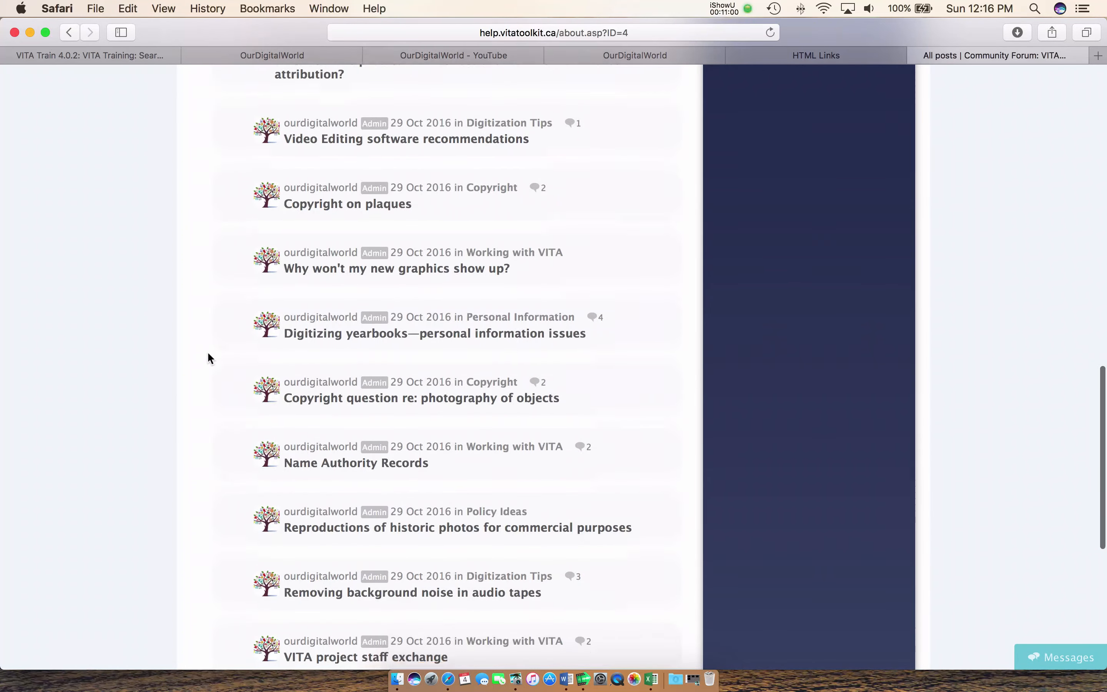
scroll(209, 358, "down", 3)
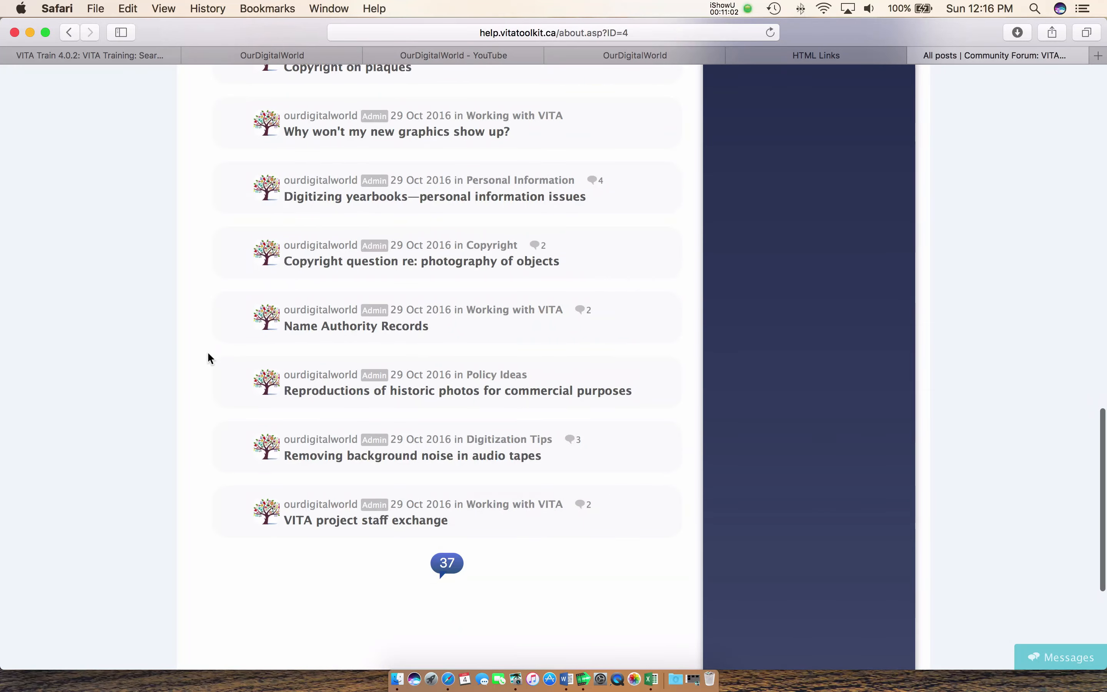
scroll(208, 358, "up", 15)
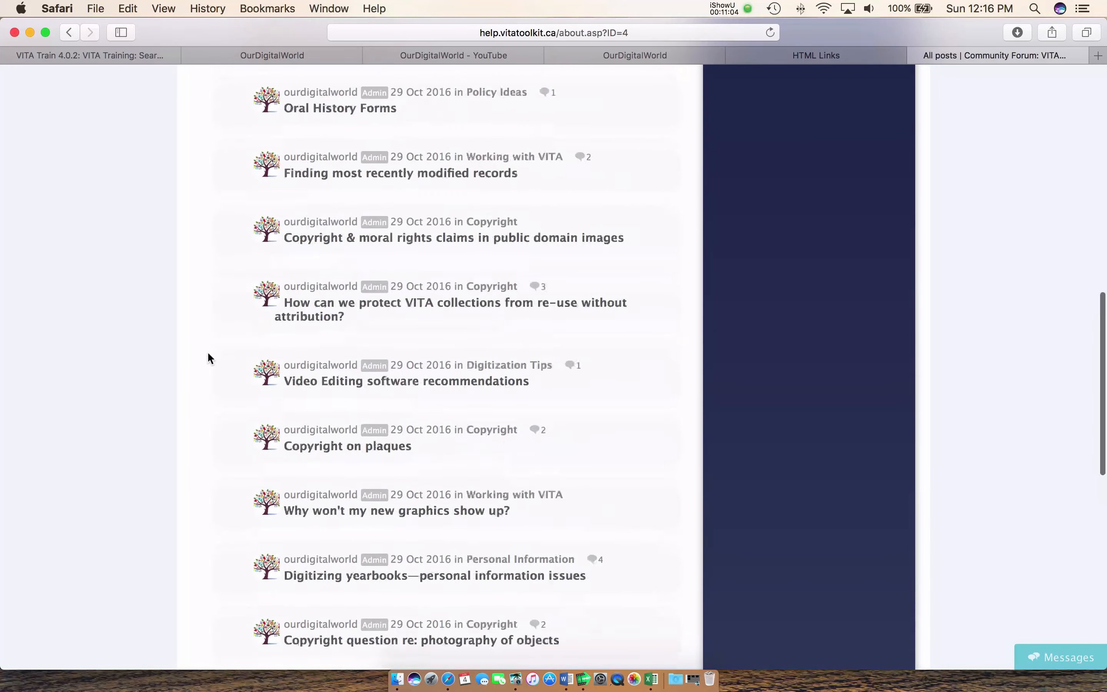
scroll(208, 354, "up", 14)
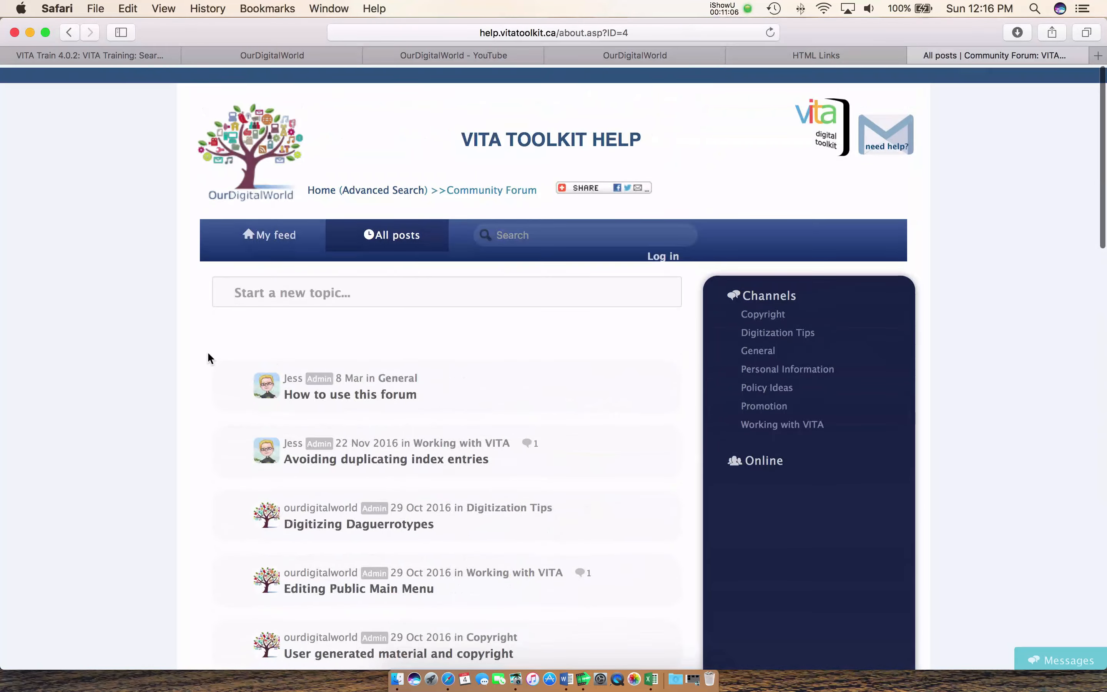